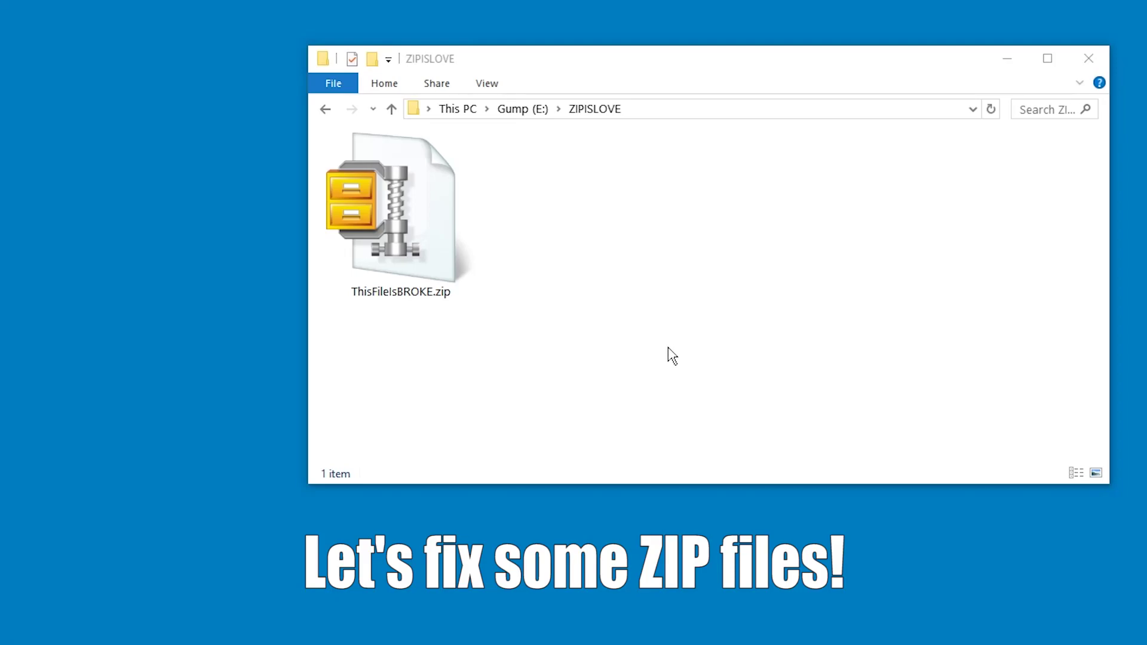
# Try opening ThisFileIsBROKE.zip in WinZip, which fails with central directory errors, then close WinZip
pyautogui.moveTo(672, 355); pyautogui.dragTo(309, 127)
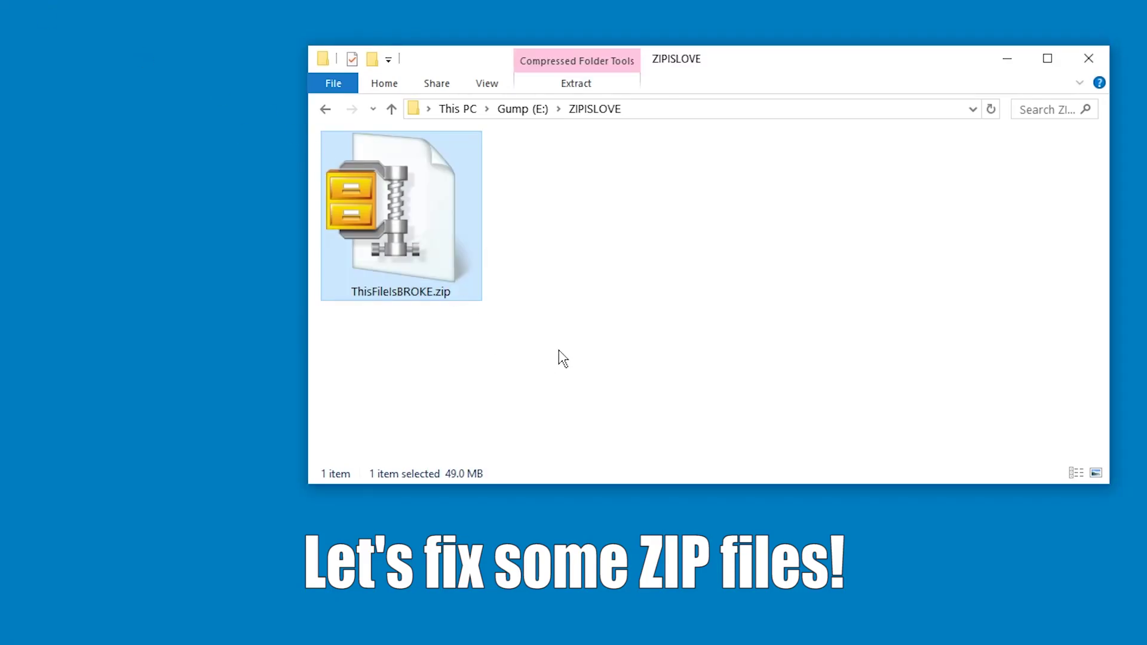
pyautogui.doubleClick(374, 221)
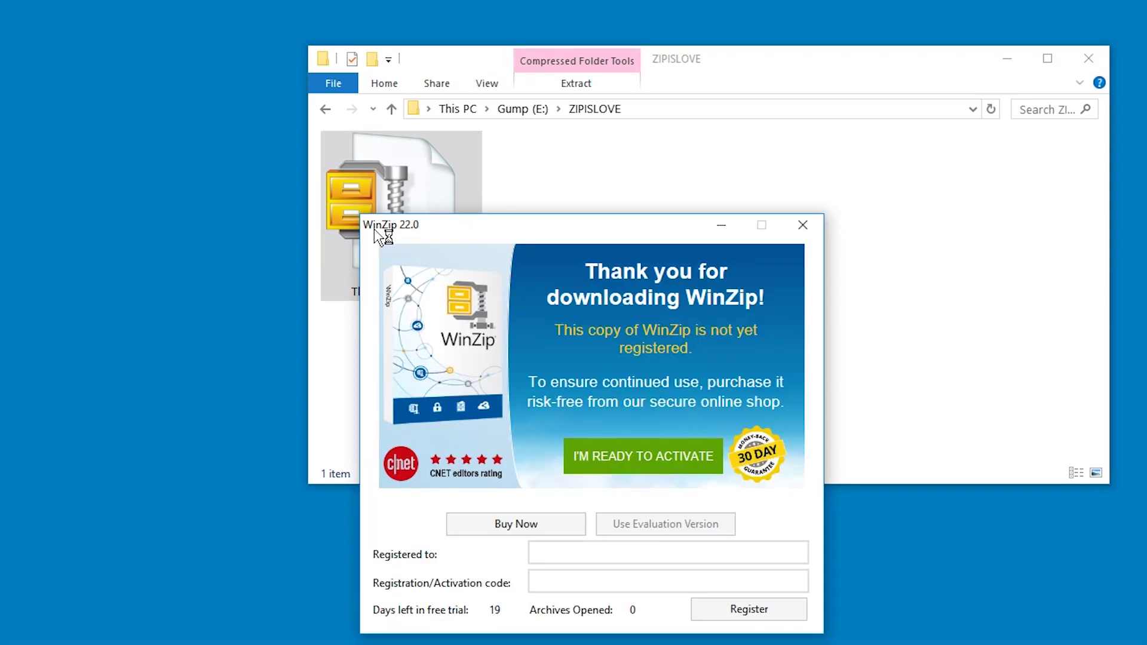
pyautogui.click(654, 527)
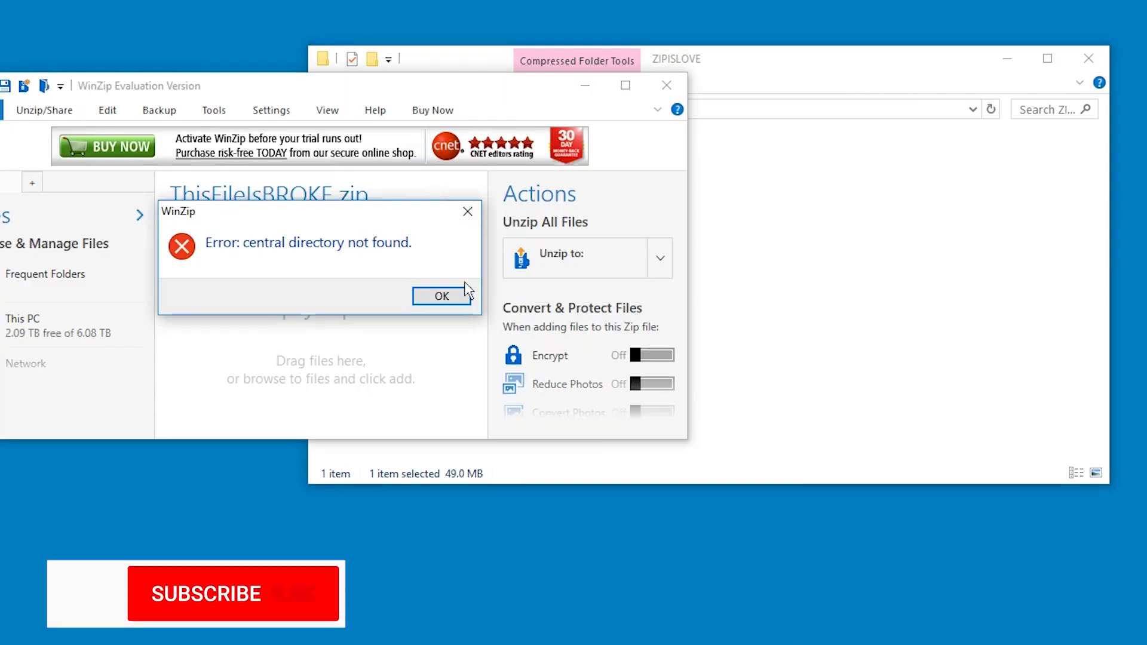
pyautogui.click(427, 293)
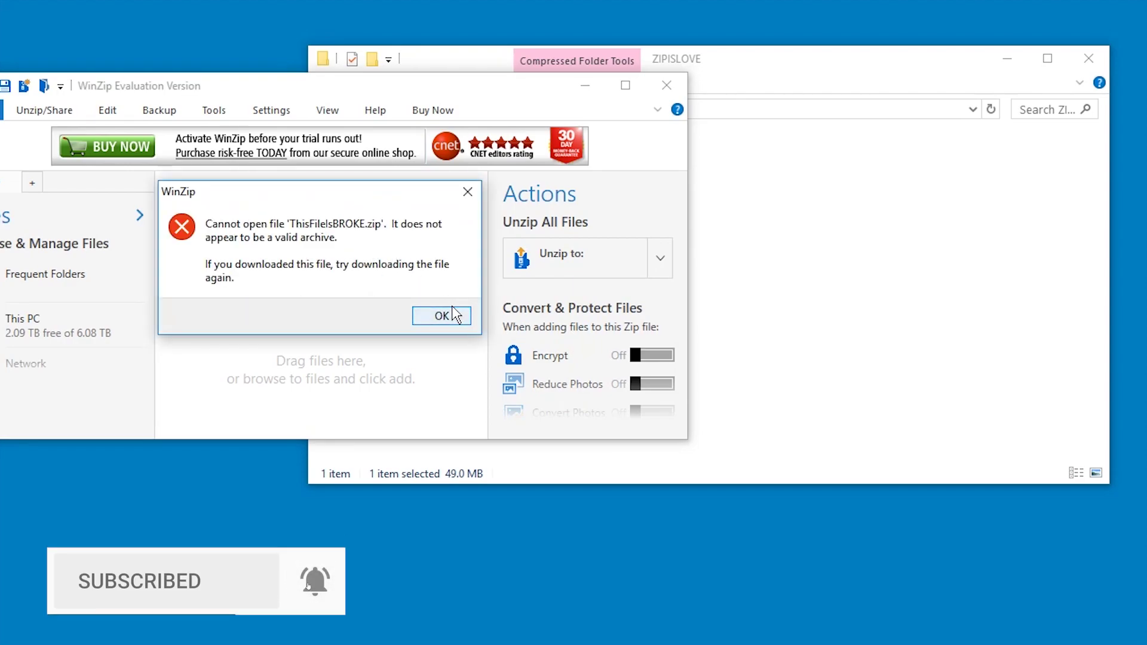
pyautogui.click(442, 315)
pyautogui.click(663, 87)
# Try opening ThisFileIsBROKE.zip with 7-Zip, which reports it cannot open the archive
pyautogui.click(496, 256)
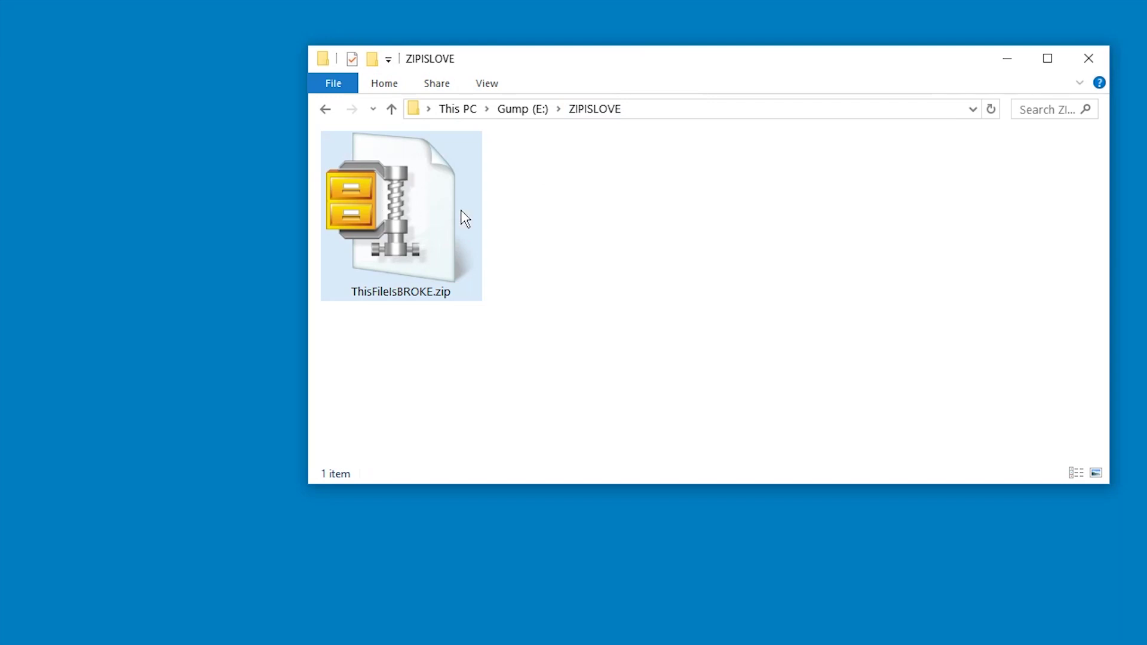
pyautogui.rightClick(429, 179)
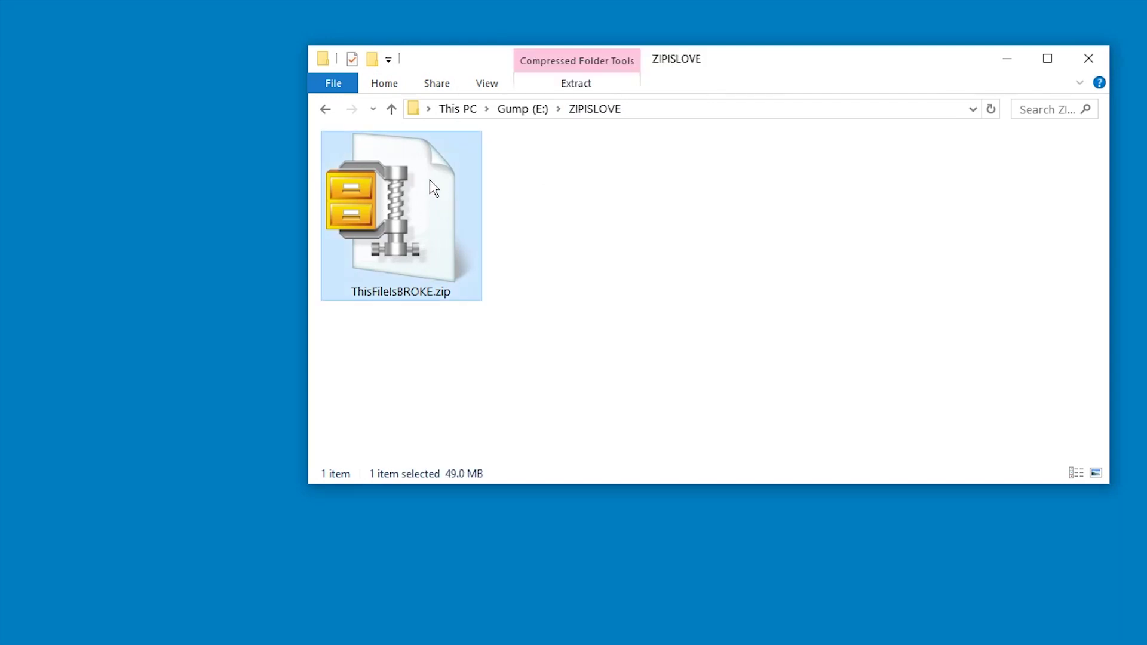
pyautogui.moveTo(568, 252)
pyautogui.click(648, 255)
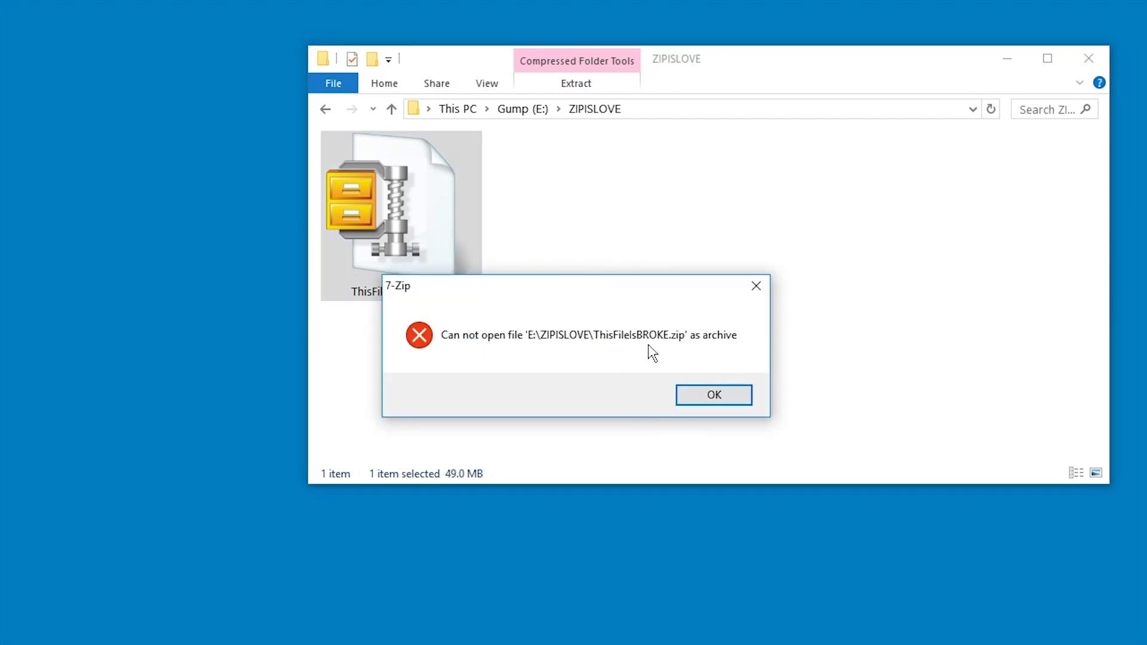
pyautogui.click(716, 399)
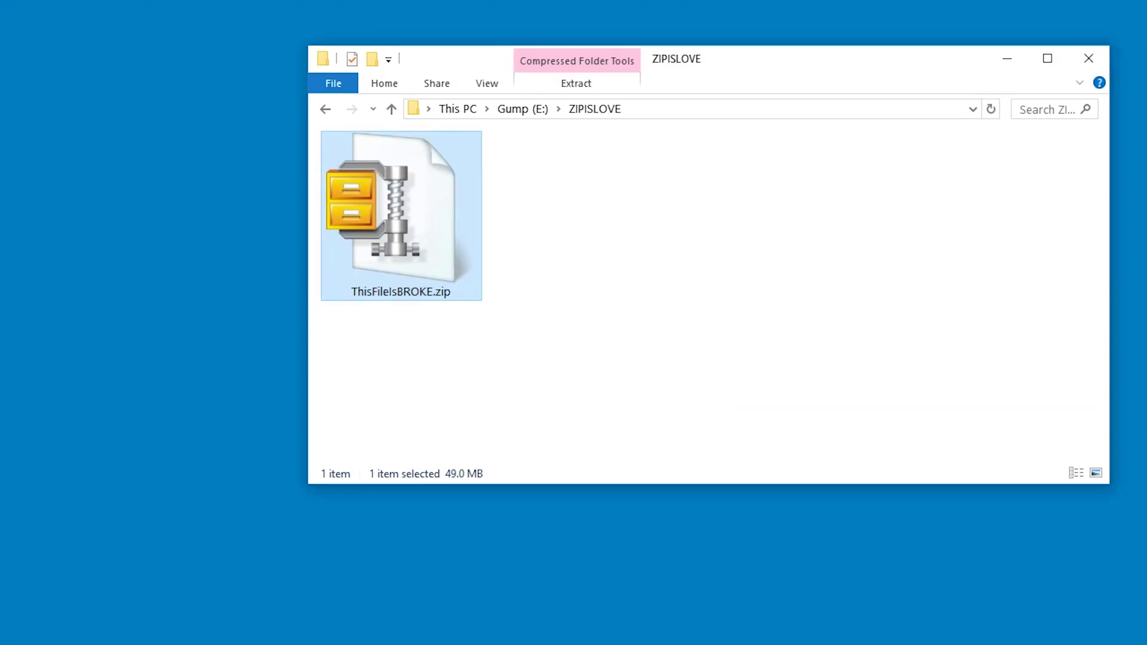
pyautogui.click(237, 56)
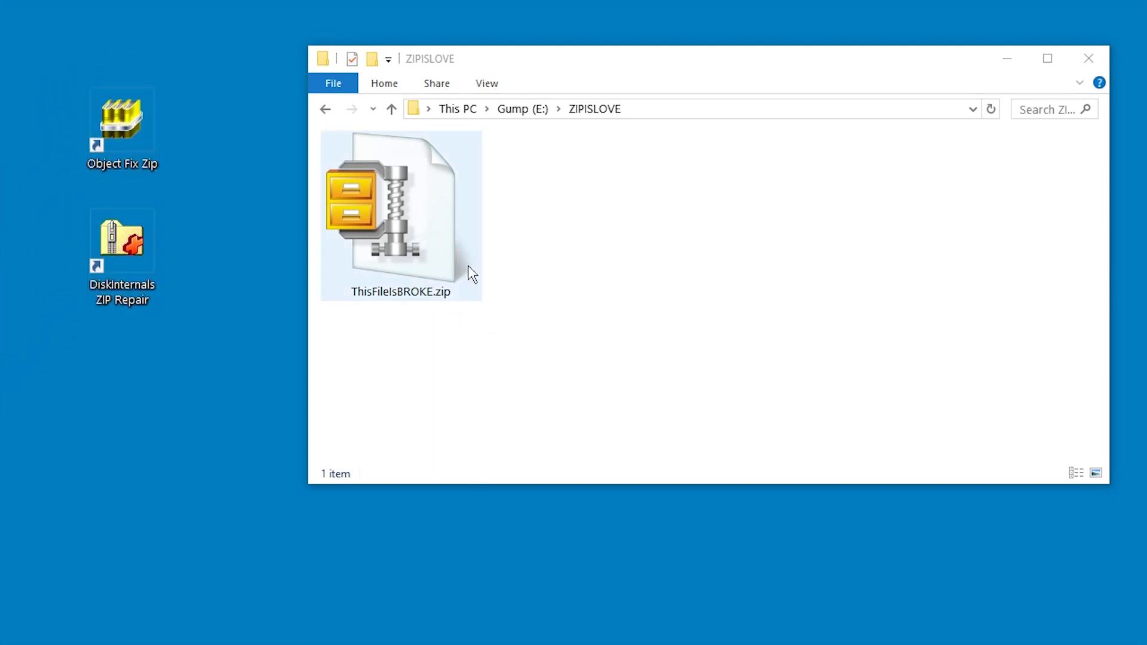
pyautogui.press('Right')
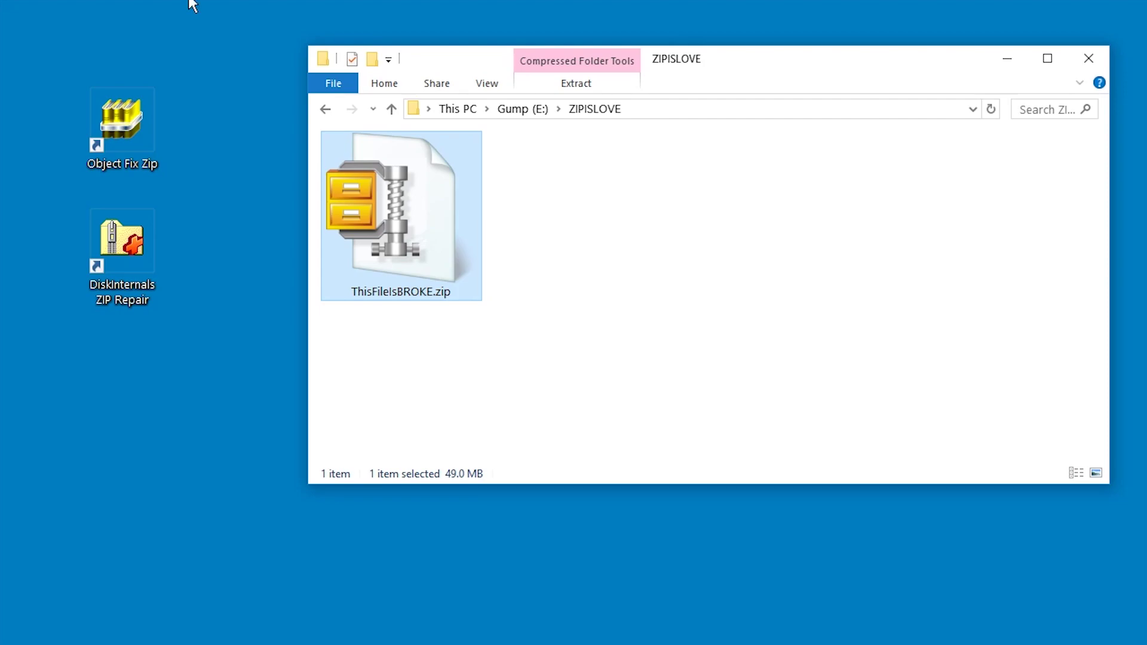
pyautogui.click(188, 4)
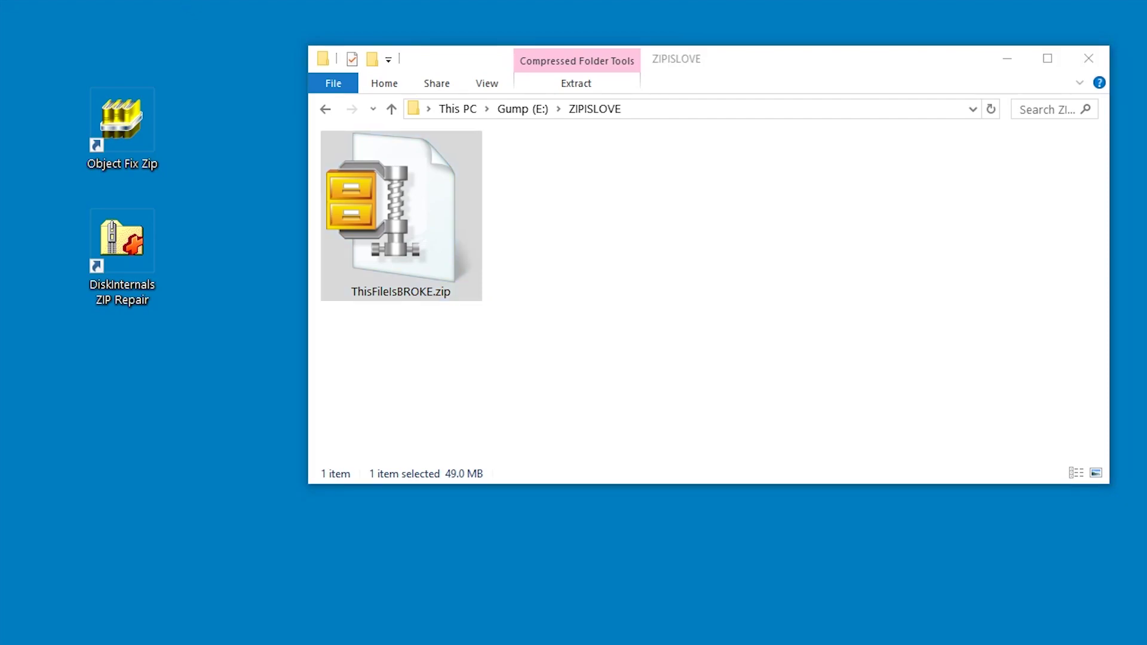
pyautogui.click(563, 258)
# Launch Object Fix Zip and add E:\ZIPISLOVE\ThisFileIsBROKE.zip through the Add browser
pyautogui.moveTo(128, 251); pyautogui.dragTo(132, 374)
pyautogui.click(136, 124)
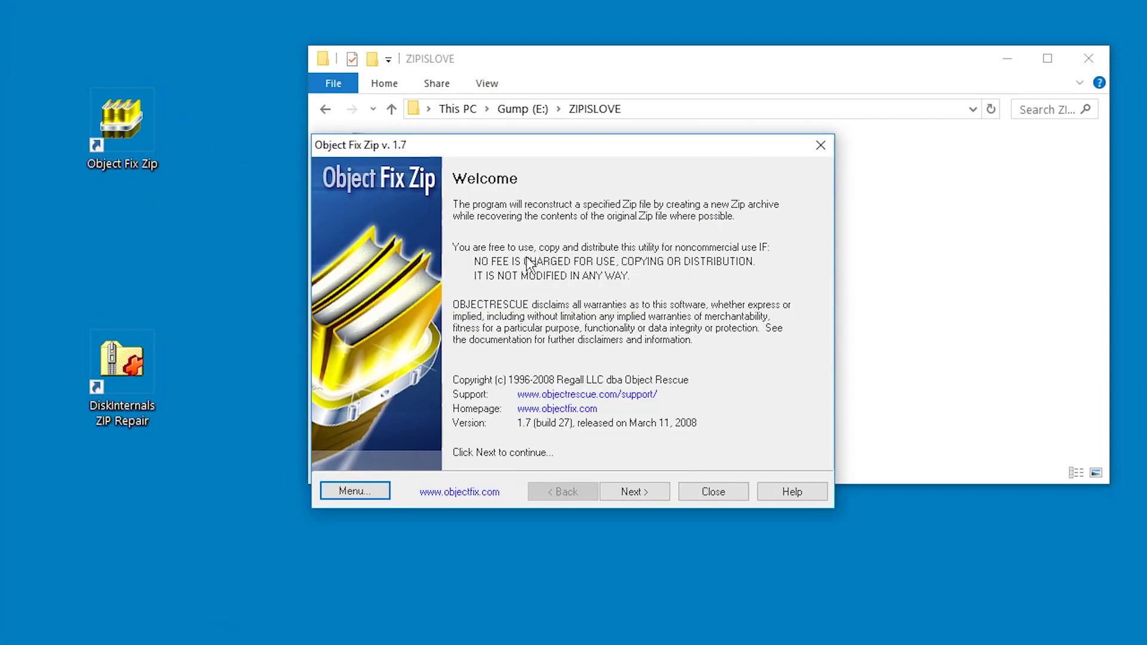
pyautogui.click(639, 498)
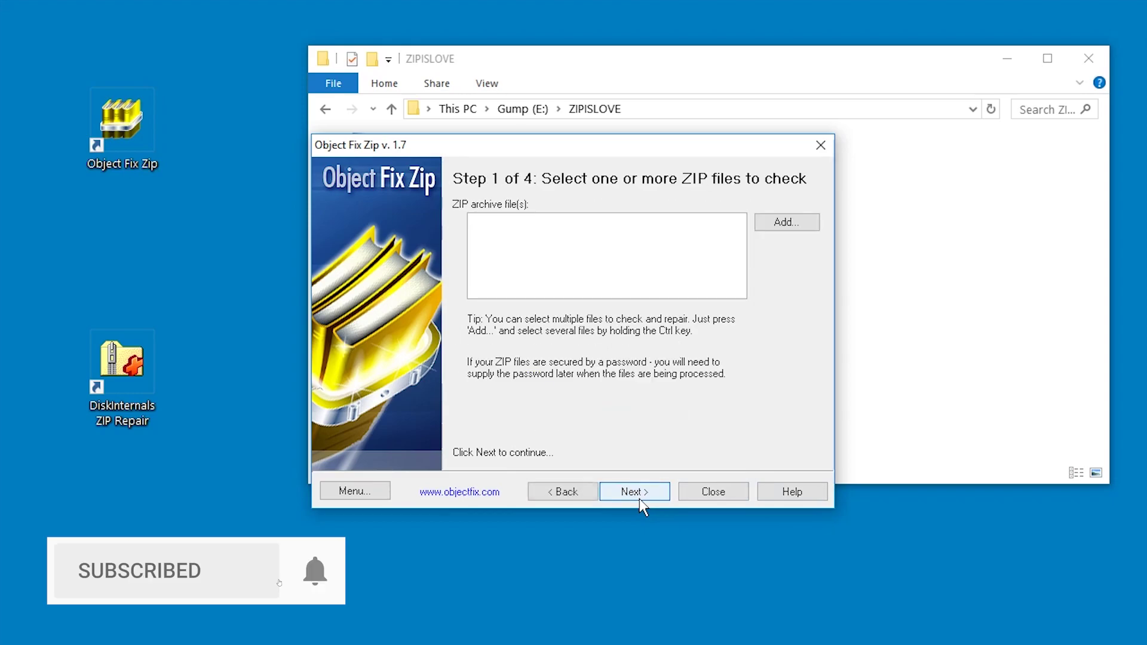
pyautogui.moveTo(647, 143); pyautogui.dragTo(788, 305)
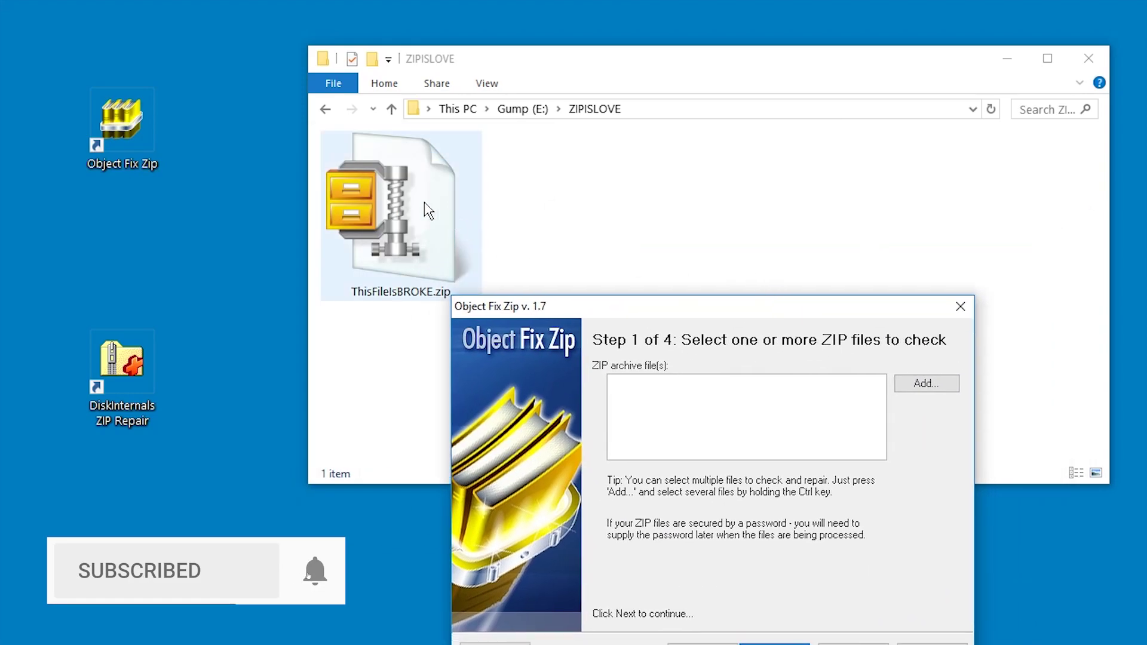
pyautogui.click(427, 210)
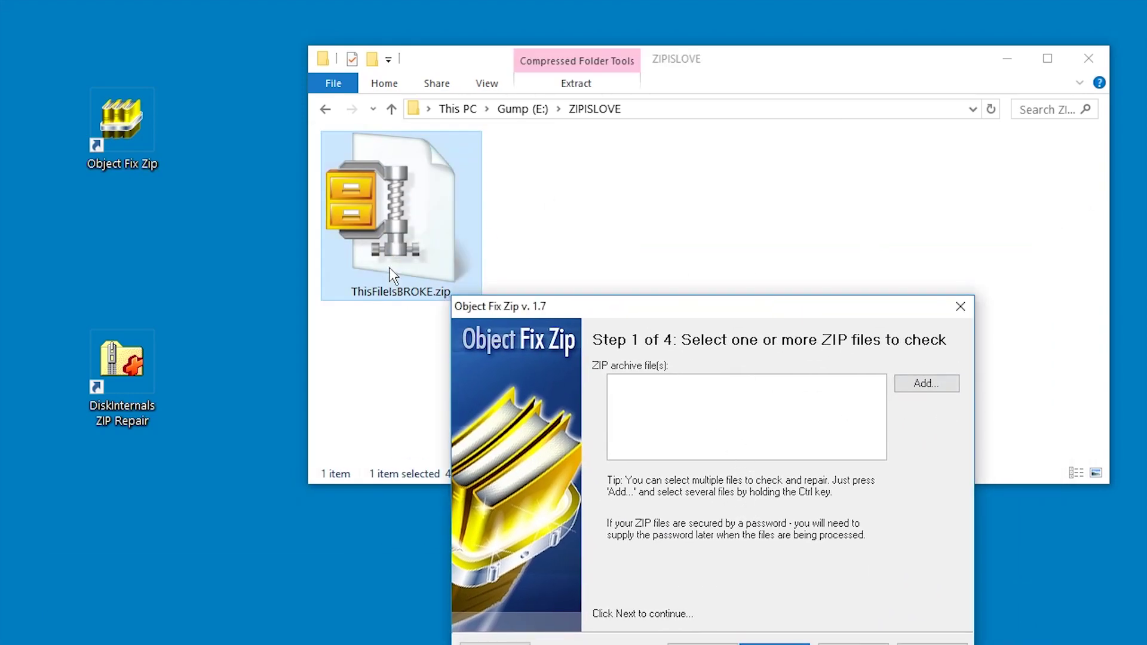
pyautogui.moveTo(392, 275); pyautogui.dragTo(899, 379)
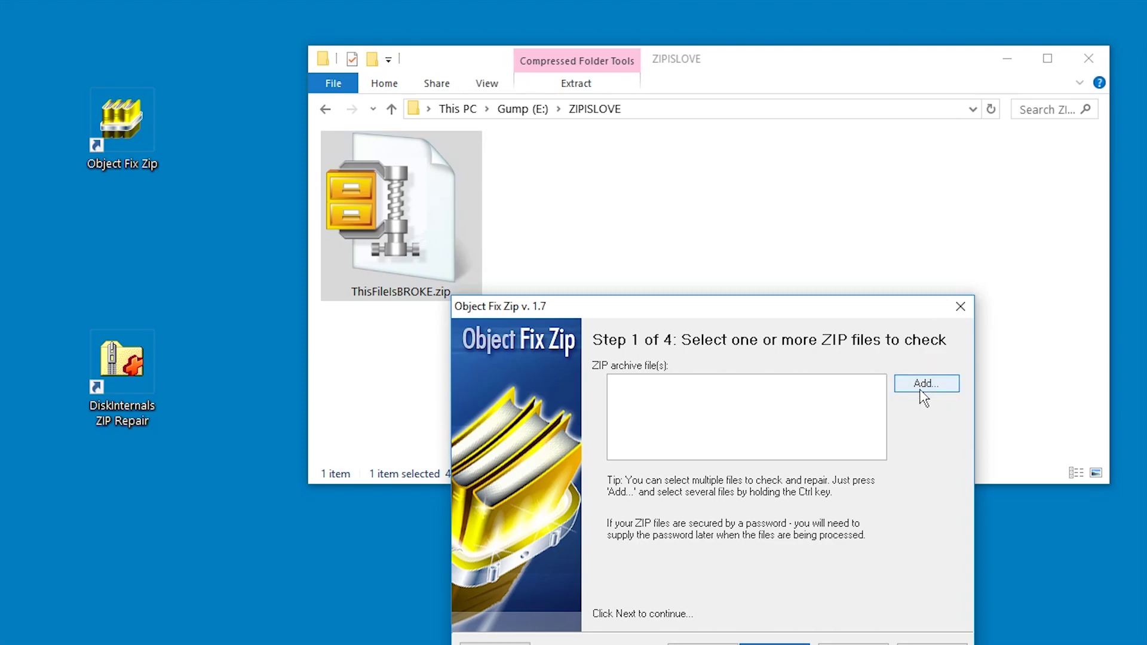
pyautogui.click(923, 385)
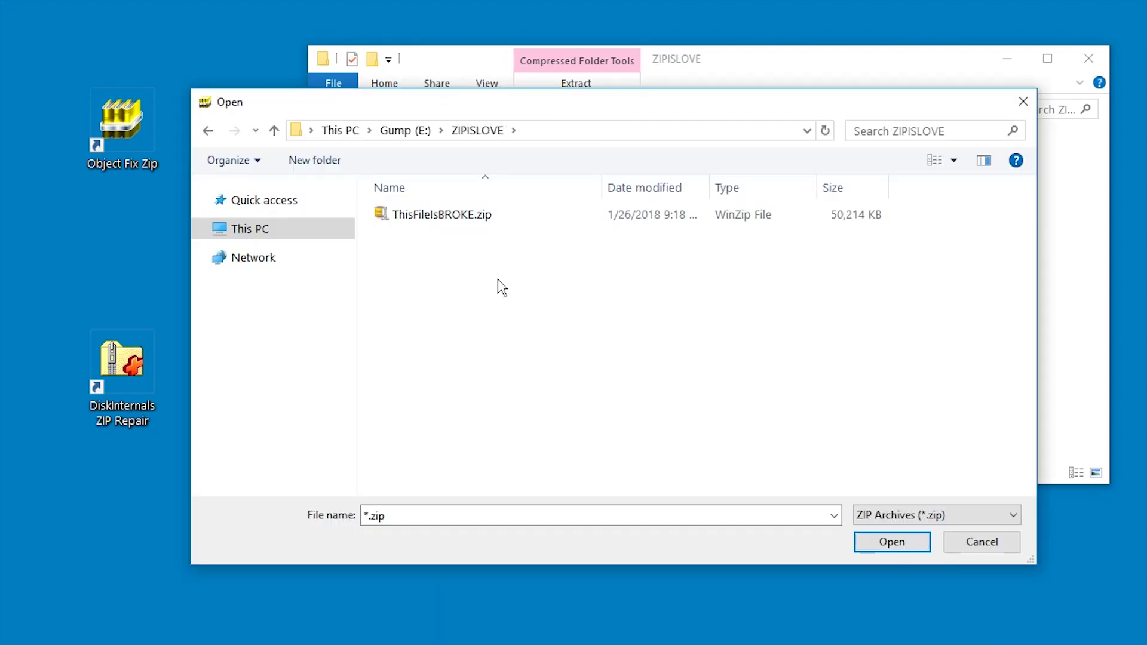
pyautogui.click(479, 215)
pyautogui.doubleClick(426, 219)
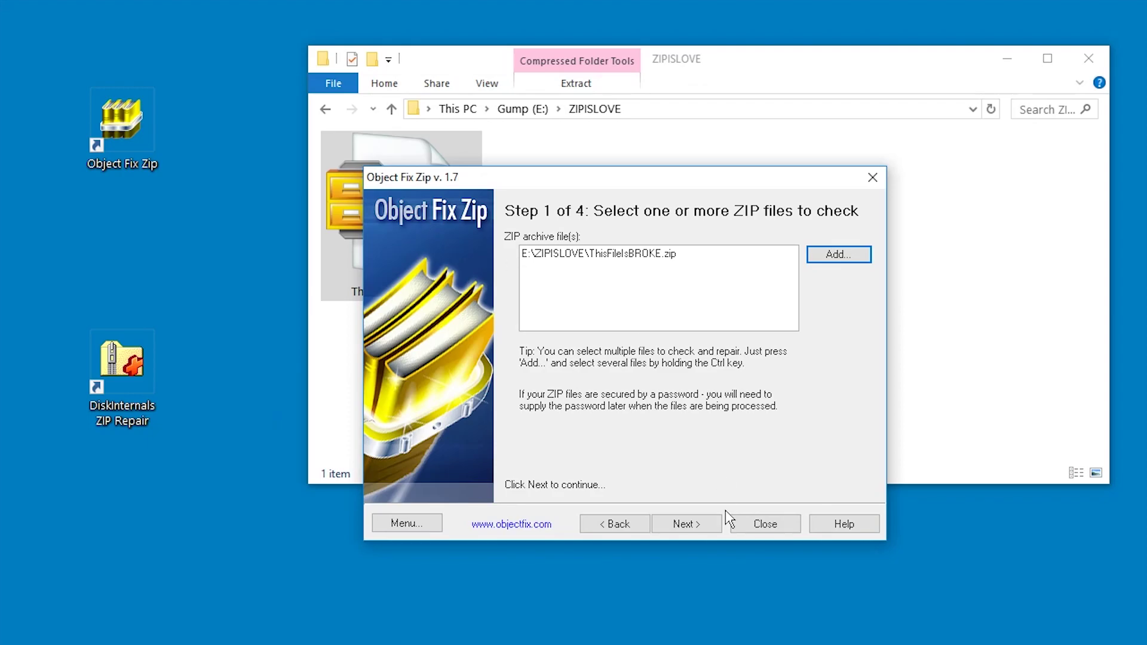
# Run the check with Fix/Repair archive unchecked and dismiss the RichEdit line insertion error
pyautogui.click(698, 525)
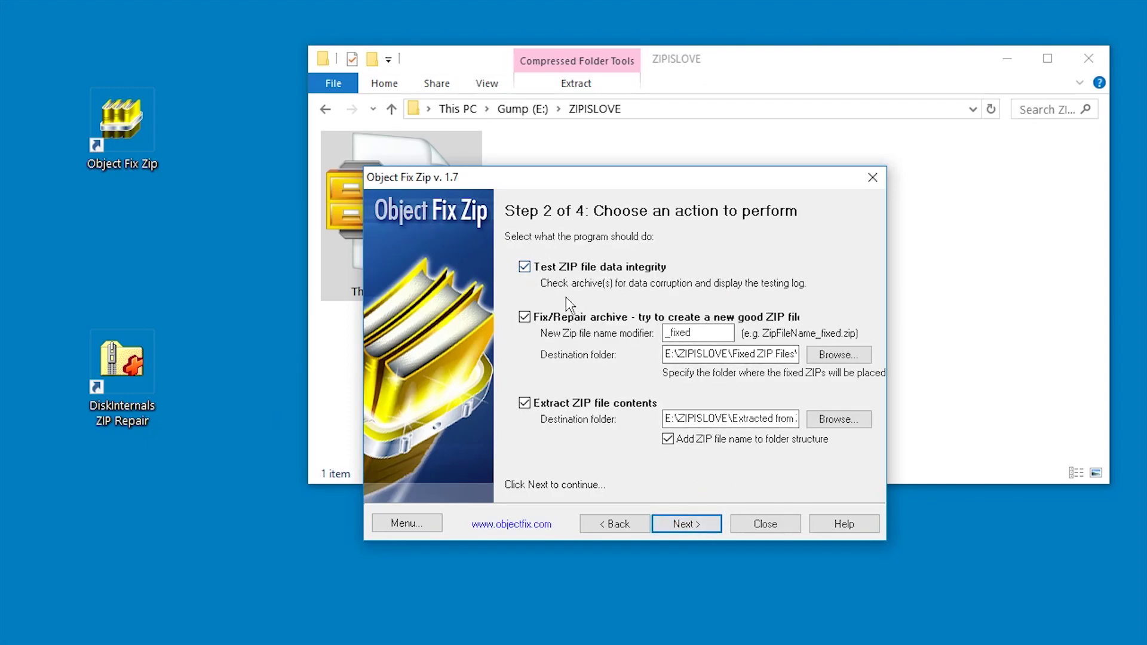
pyautogui.click(596, 319)
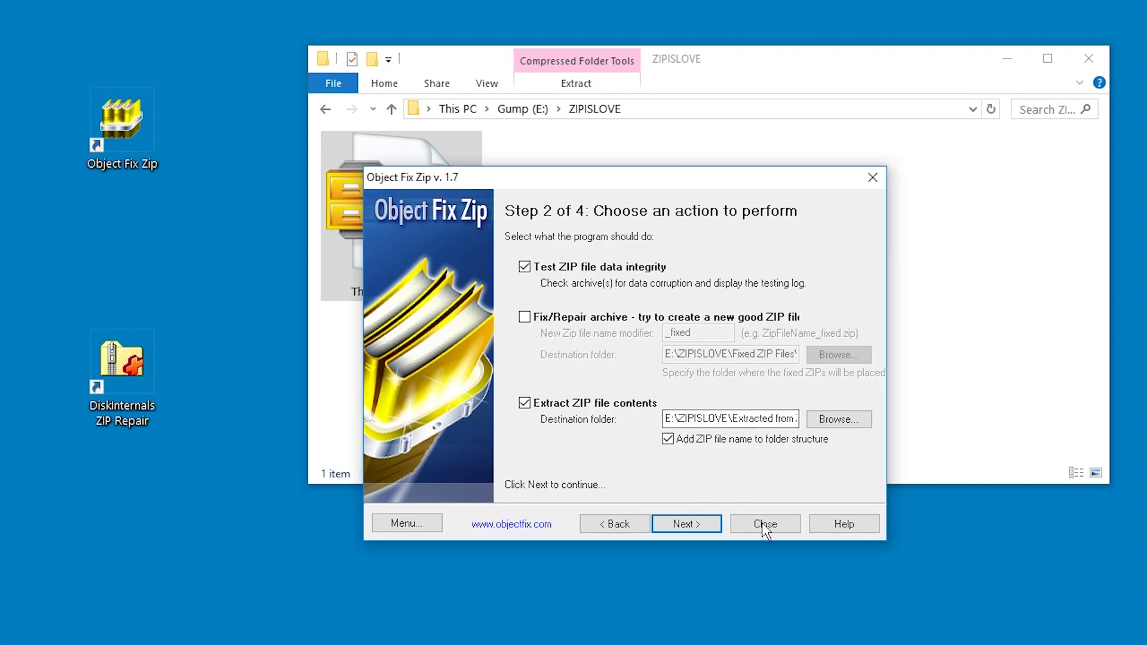
pyautogui.click(711, 523)
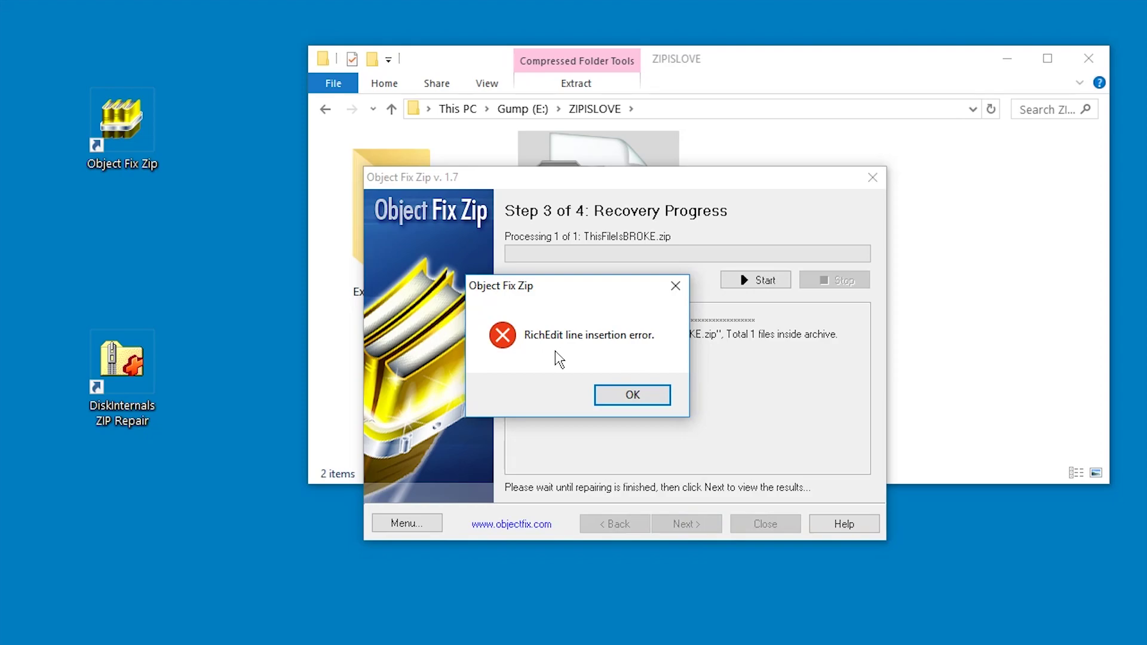
pyautogui.click(620, 395)
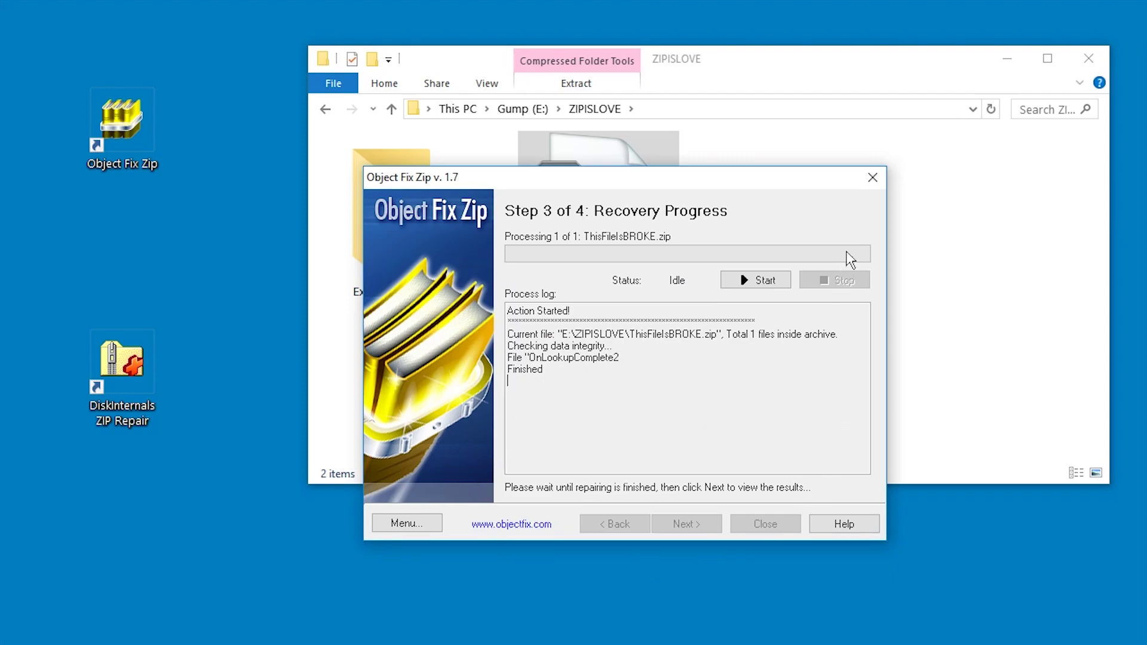
pyautogui.click(873, 177)
pyautogui.click(657, 384)
# Rerun the process twice, dismiss the line insertion errors, then quit Object Fix Zip
pyautogui.click(744, 286)
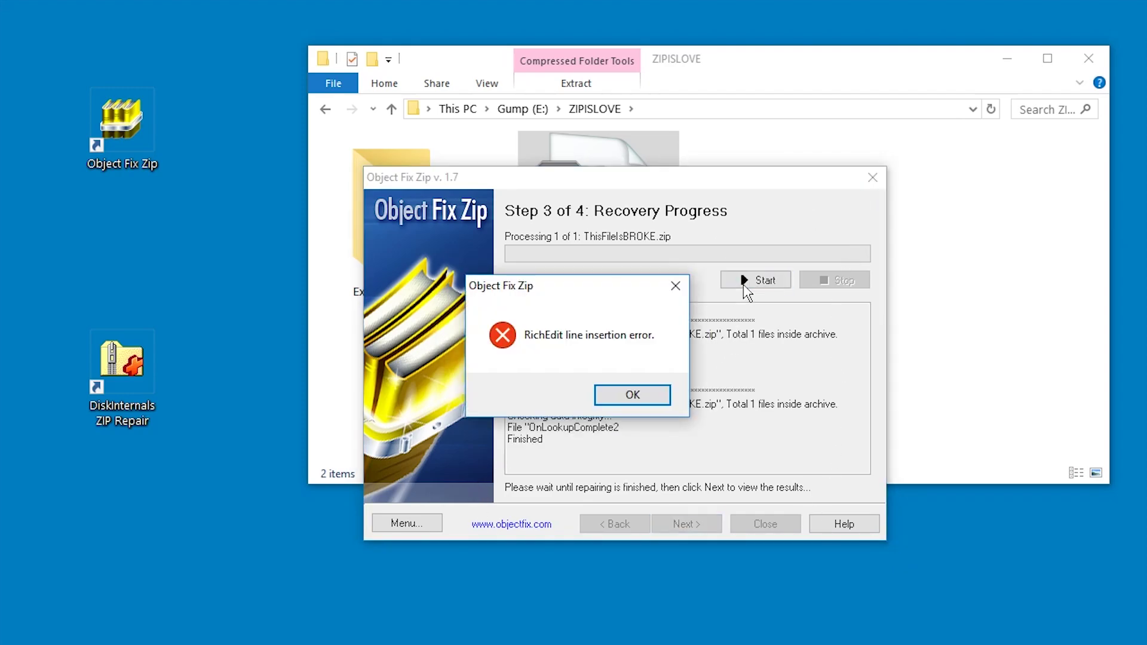
pyautogui.click(638, 393)
pyautogui.click(730, 279)
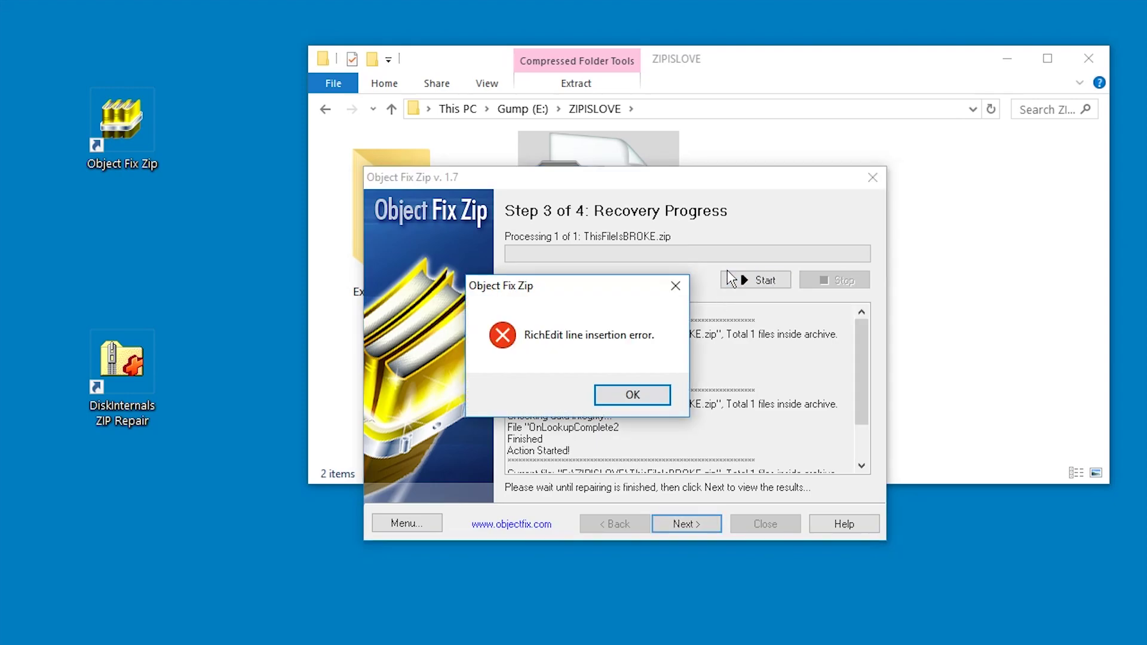
pyautogui.click(596, 397)
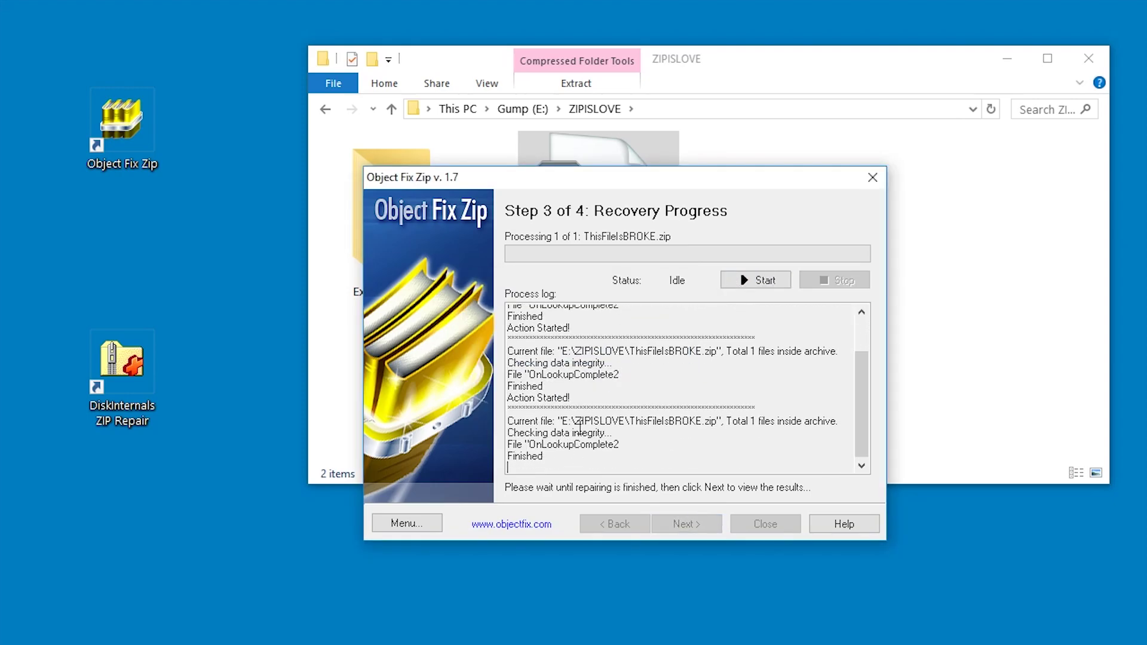
pyautogui.click(873, 176)
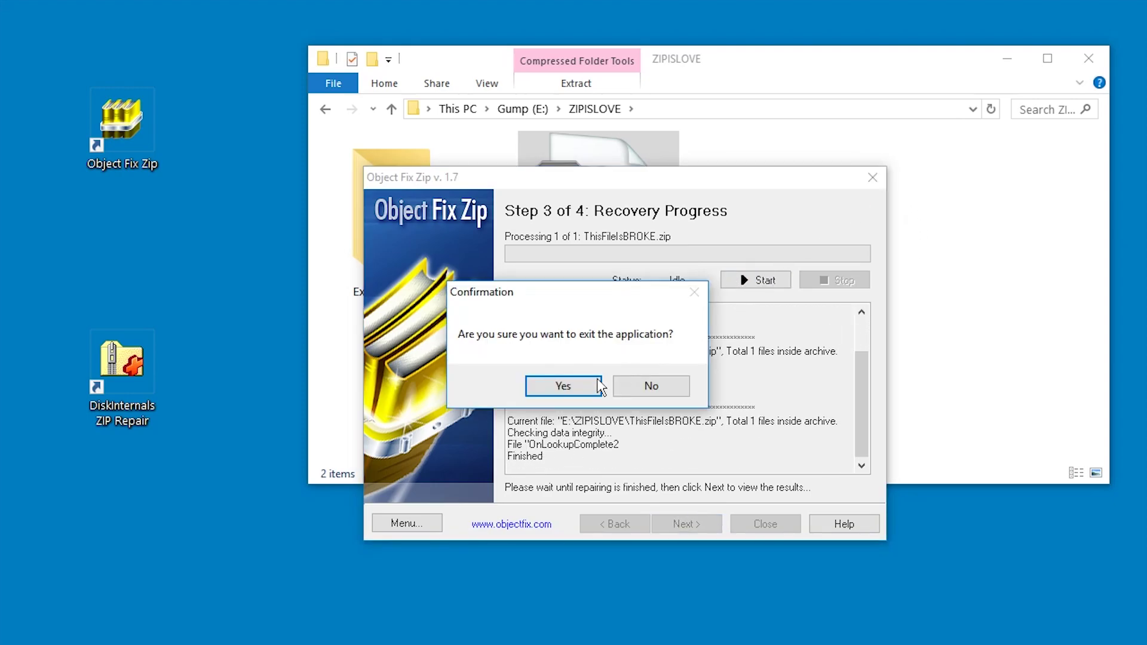
pyautogui.click(578, 389)
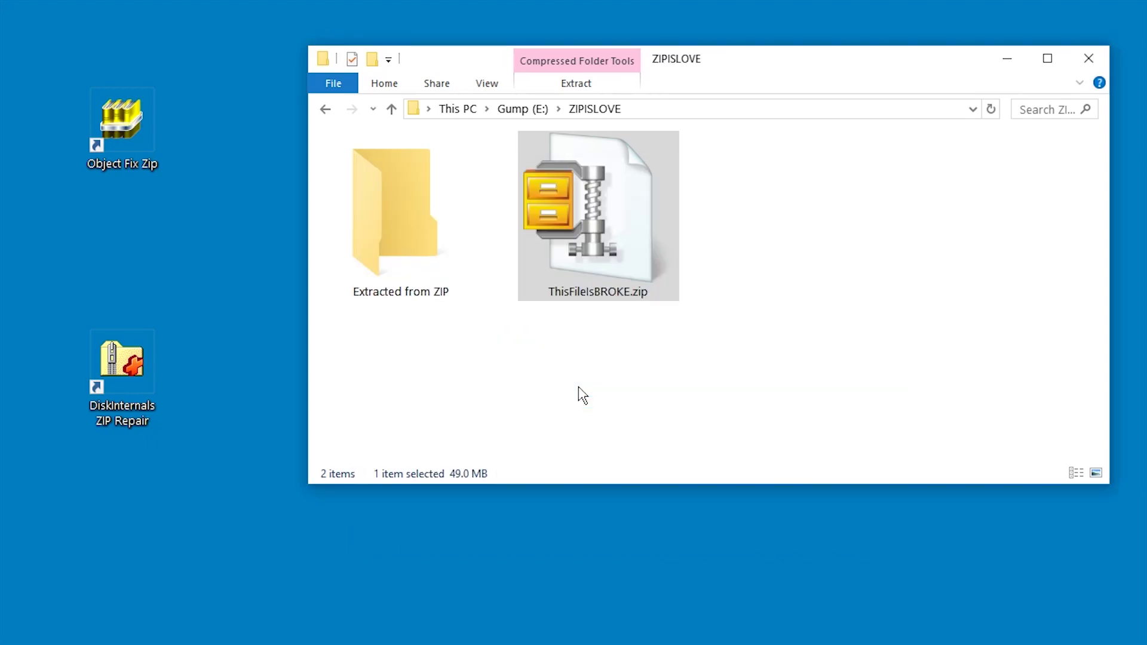
# Permanently delete the Extracted from ZIP folder from ZIPISLOVE with Shift+Delete
pyautogui.doubleClick(369, 237)
pyautogui.press('BackSpace')
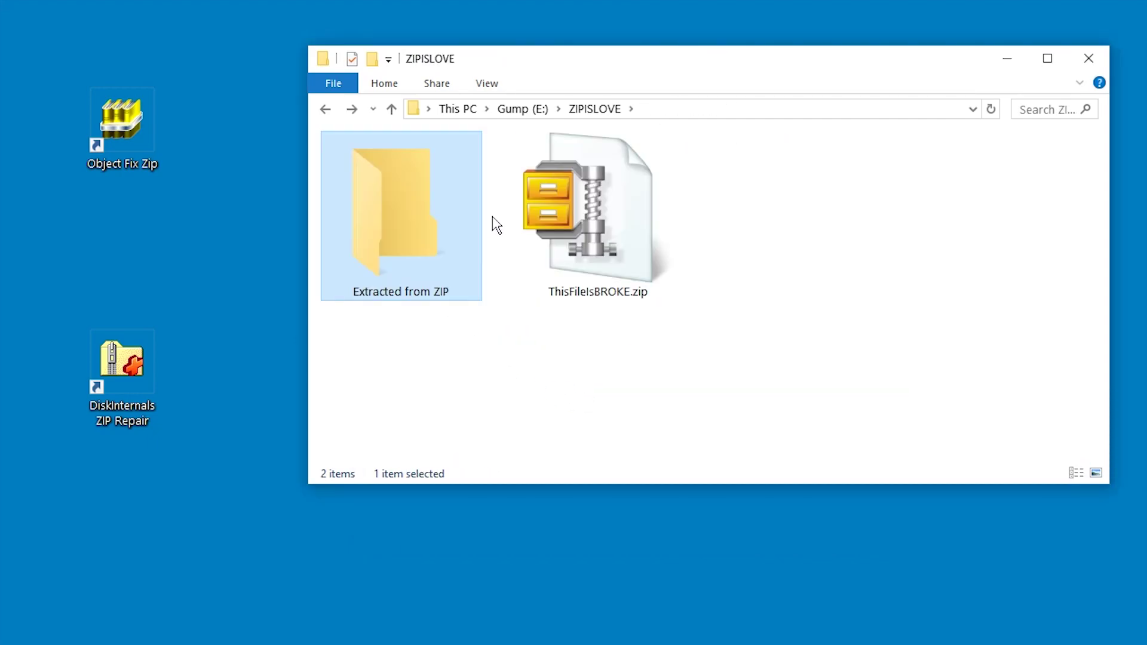
pyautogui.hotkey('shift', 'Delete')
pyautogui.press('Return')
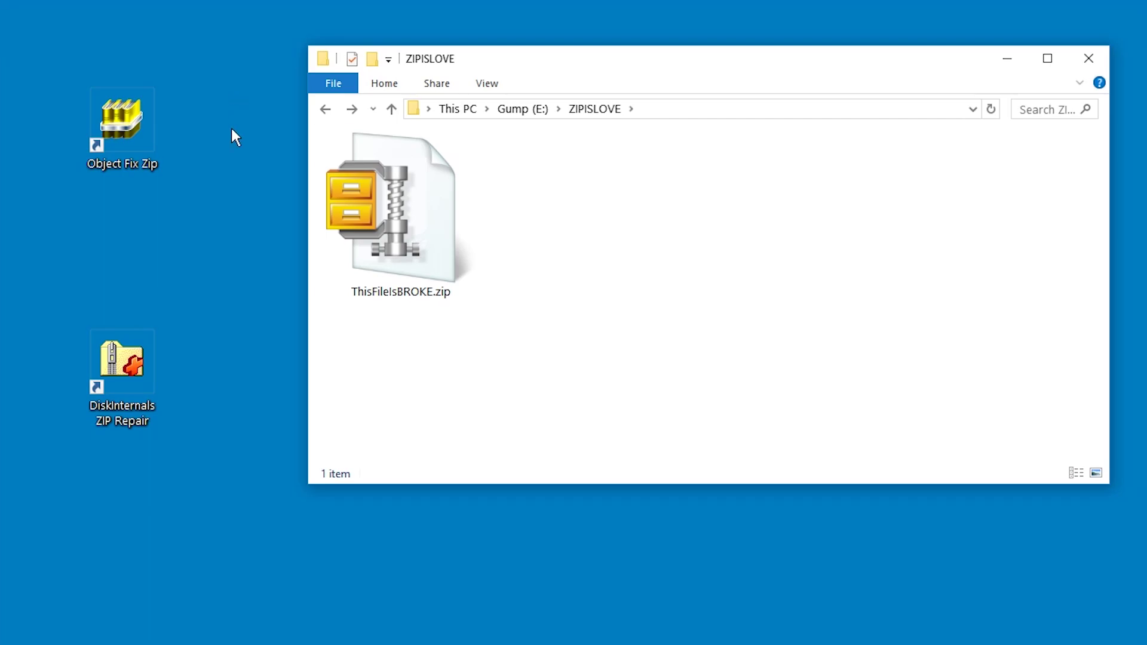
# Delete the Object Fix Zip desktop shortcut and move DiskInternals ZIP Repair to the first slot
pyautogui.click(115, 129)
pyautogui.press('Delete')
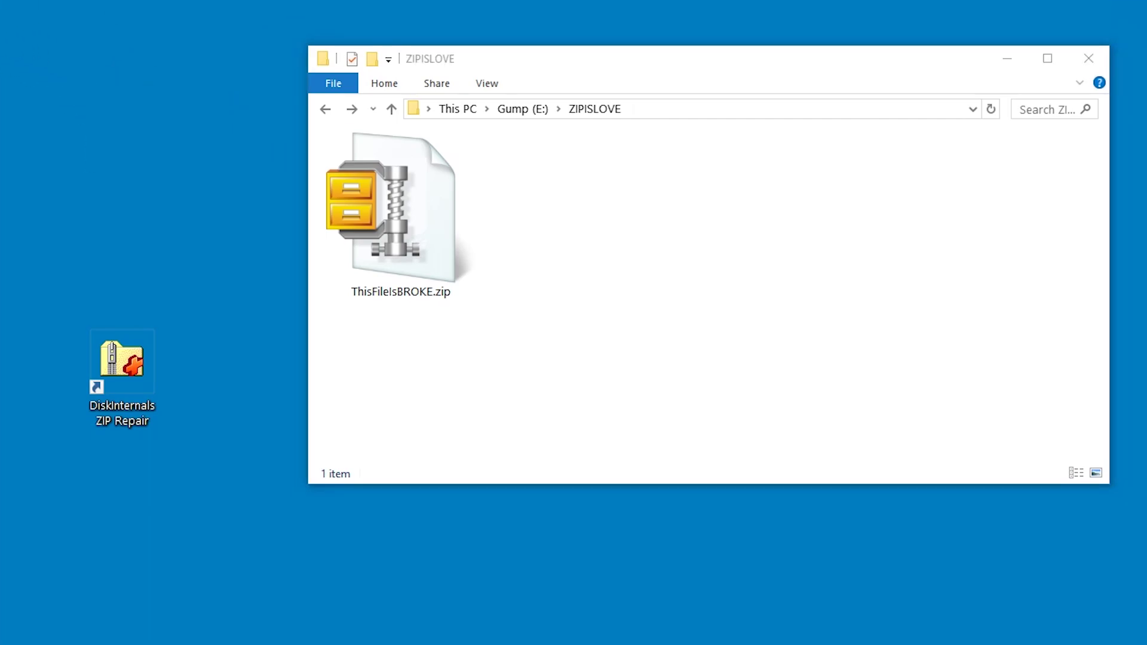
pyautogui.moveTo(116, 378); pyautogui.dragTo(169, 256)
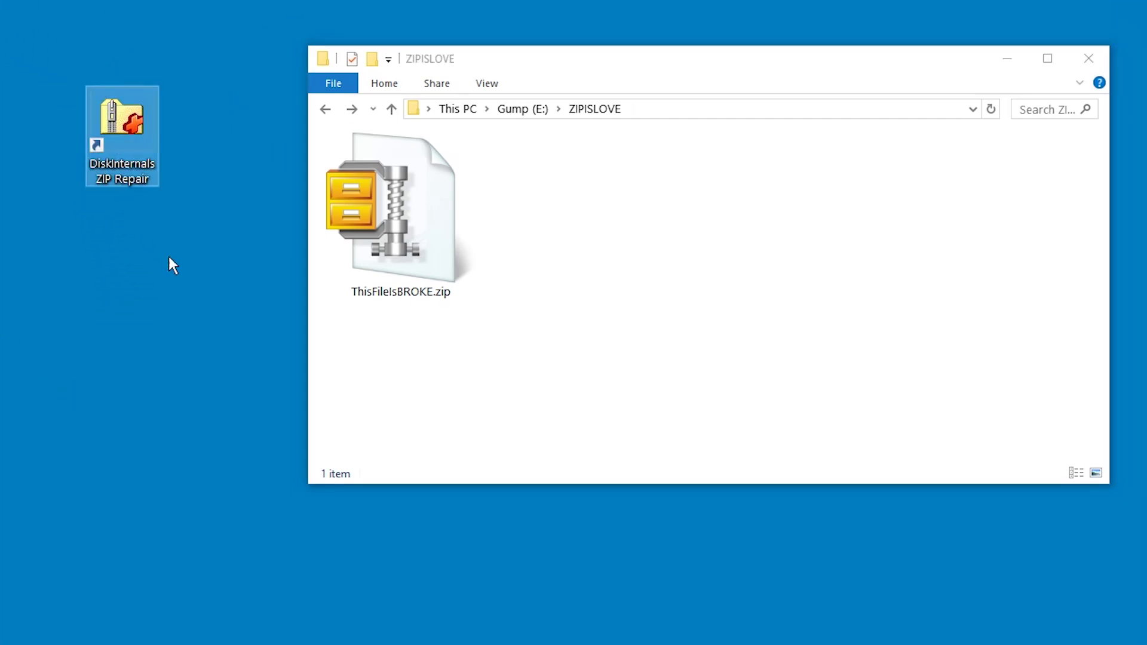
# Launch DiskInternals ZIP Repair and choose ThisFileIsBROKE.zip as the corrupted file, keeping the default output path
pyautogui.doubleClick(110, 131)
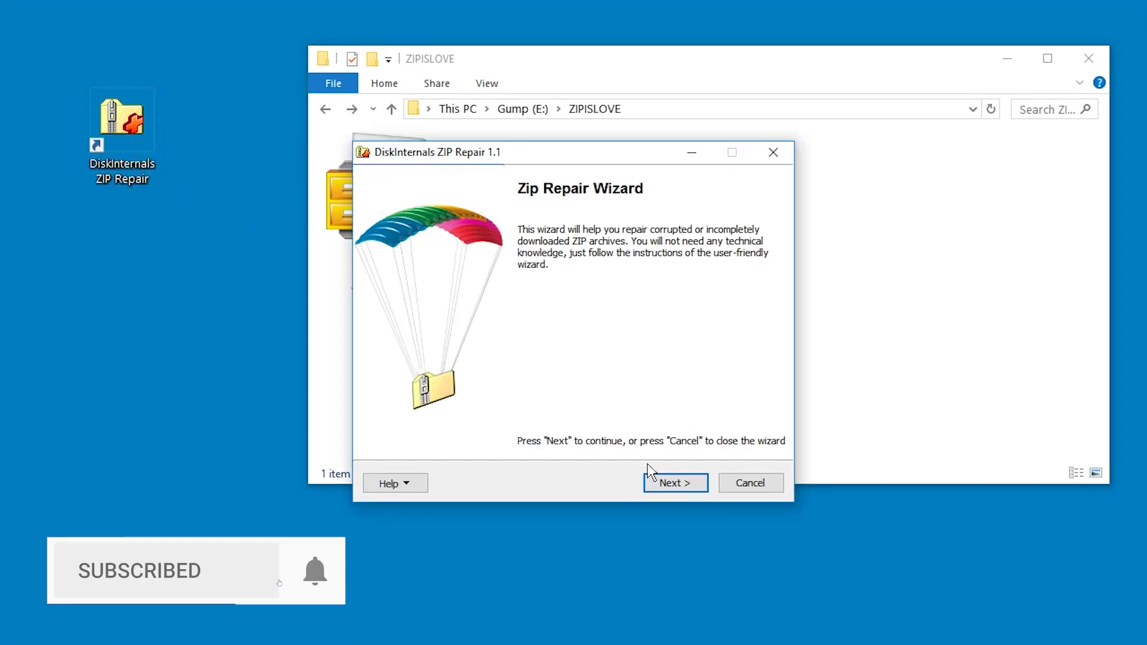
pyautogui.click(675, 482)
pyautogui.moveTo(642, 152); pyautogui.dragTo(837, 140)
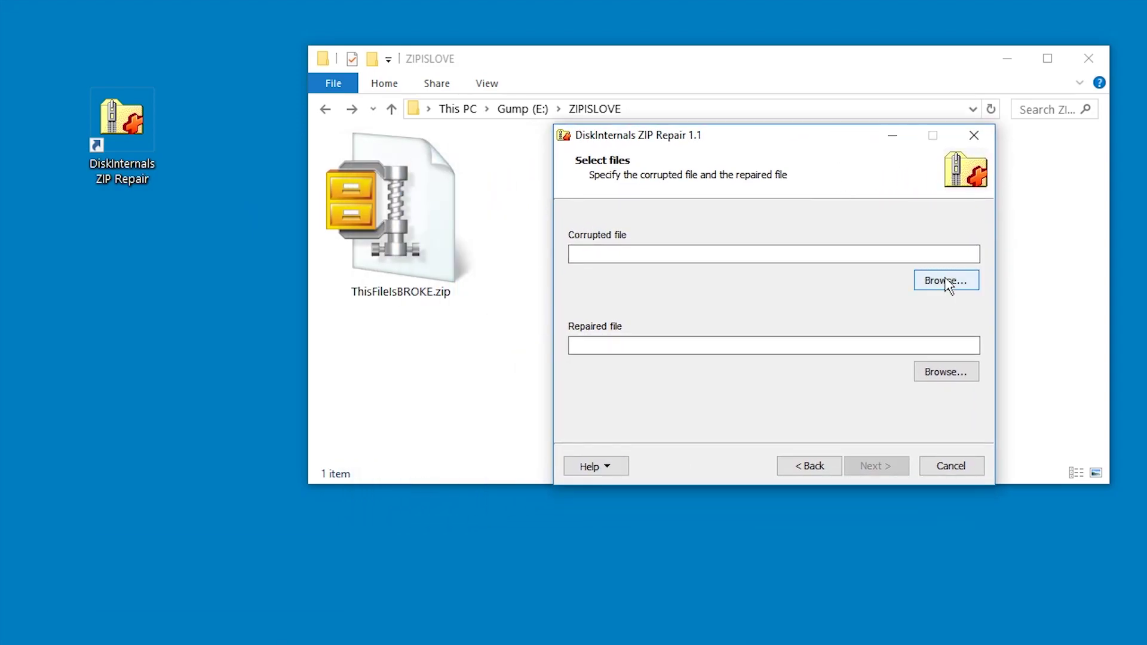
pyautogui.moveTo(400, 215); pyautogui.dragTo(709, 255)
pyautogui.click(926, 283)
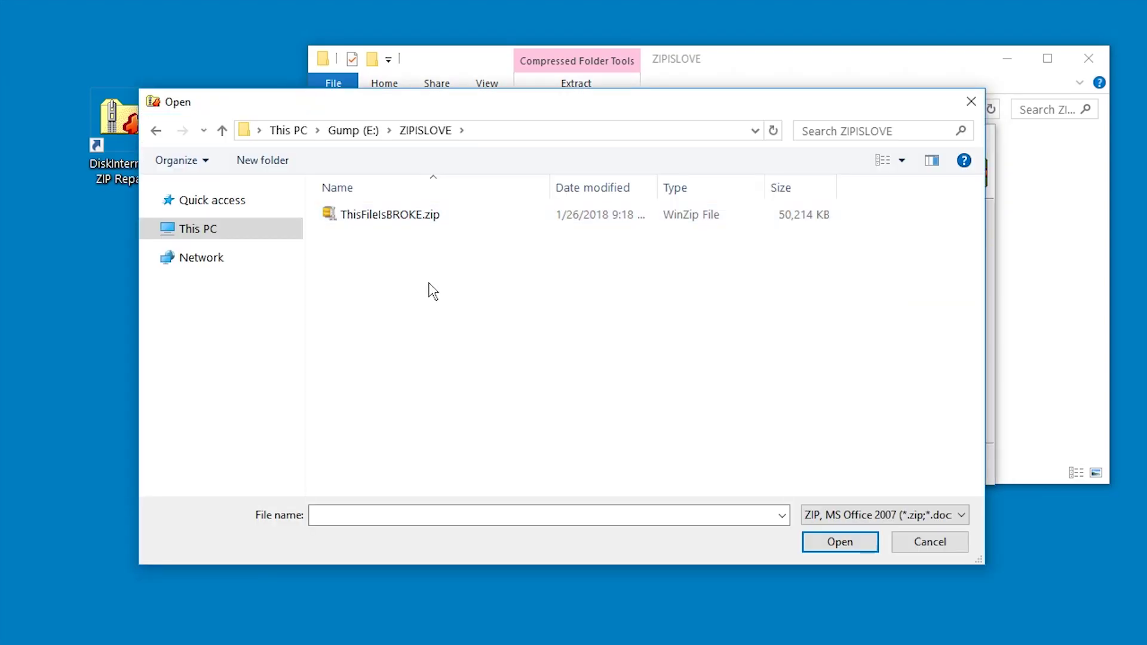
pyautogui.doubleClick(404, 215)
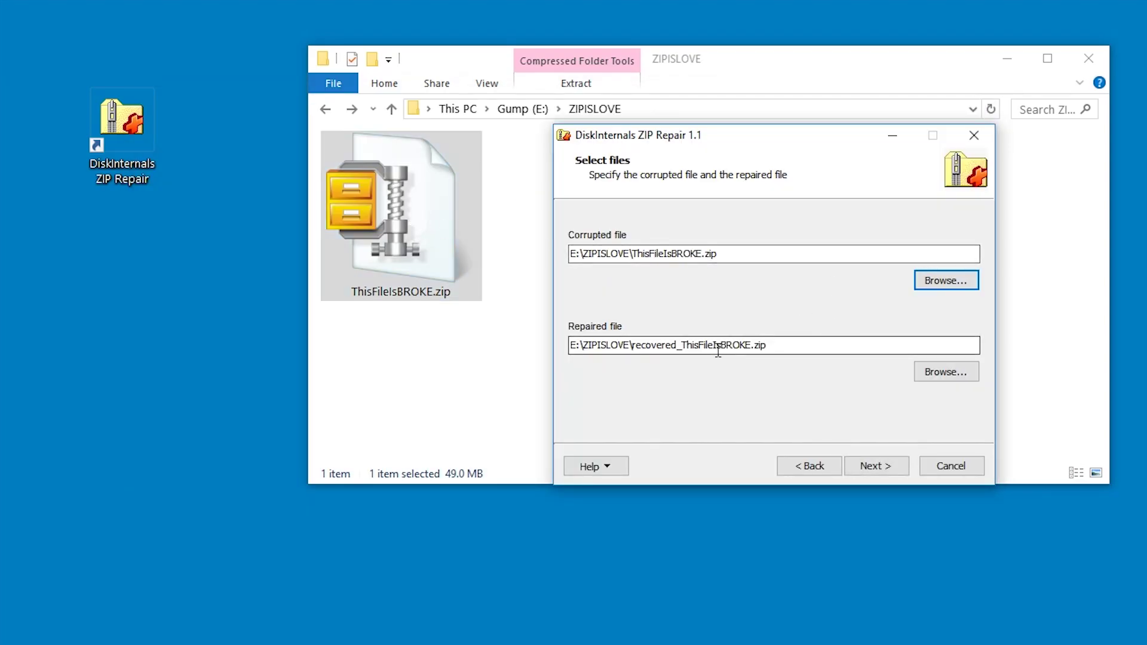
pyautogui.press('Tab')
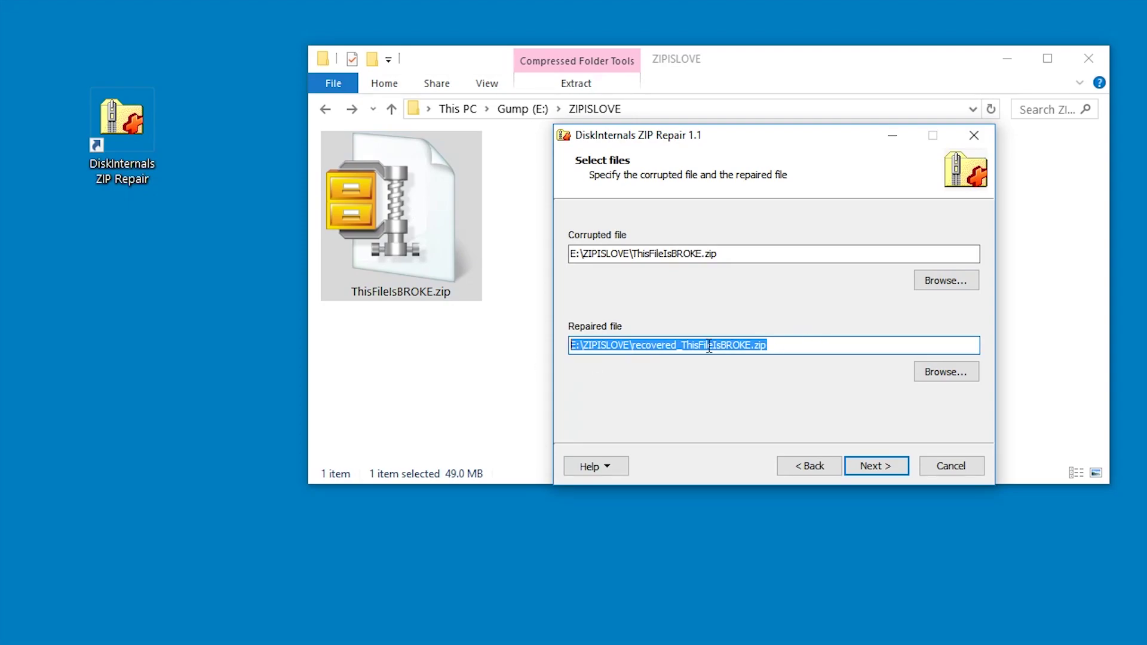
# Run the repair, review the recovered files including the garbled-name one, and finish the wizard
pyautogui.click(877, 469)
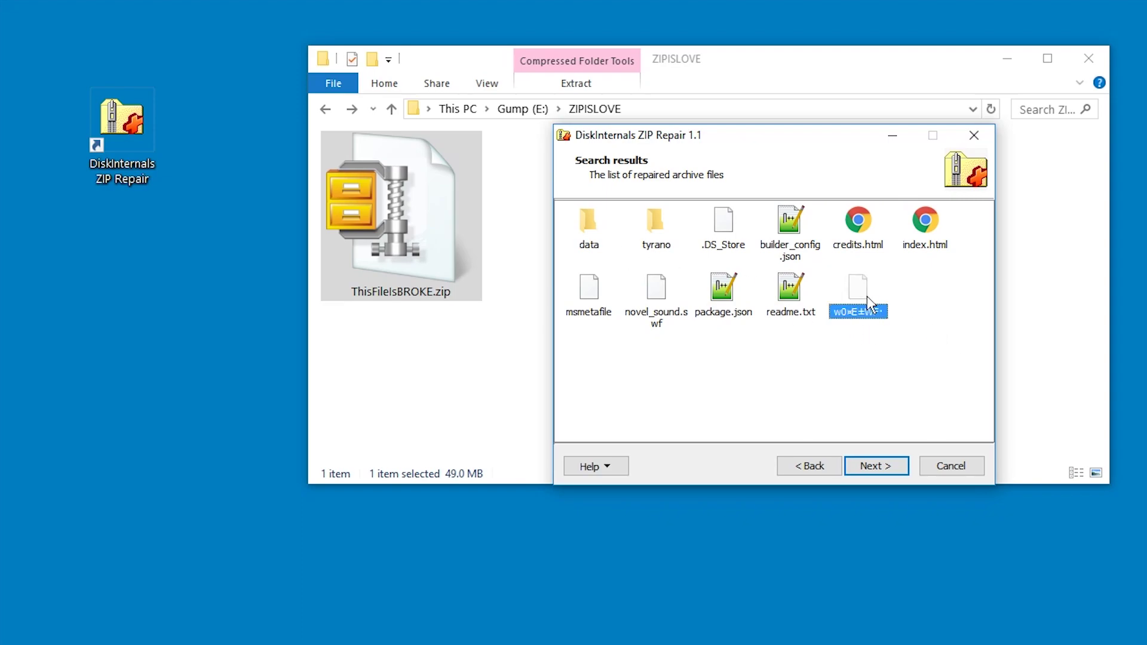
pyautogui.click(806, 299)
pyautogui.click(853, 299)
pyautogui.click(877, 466)
pyautogui.click(883, 465)
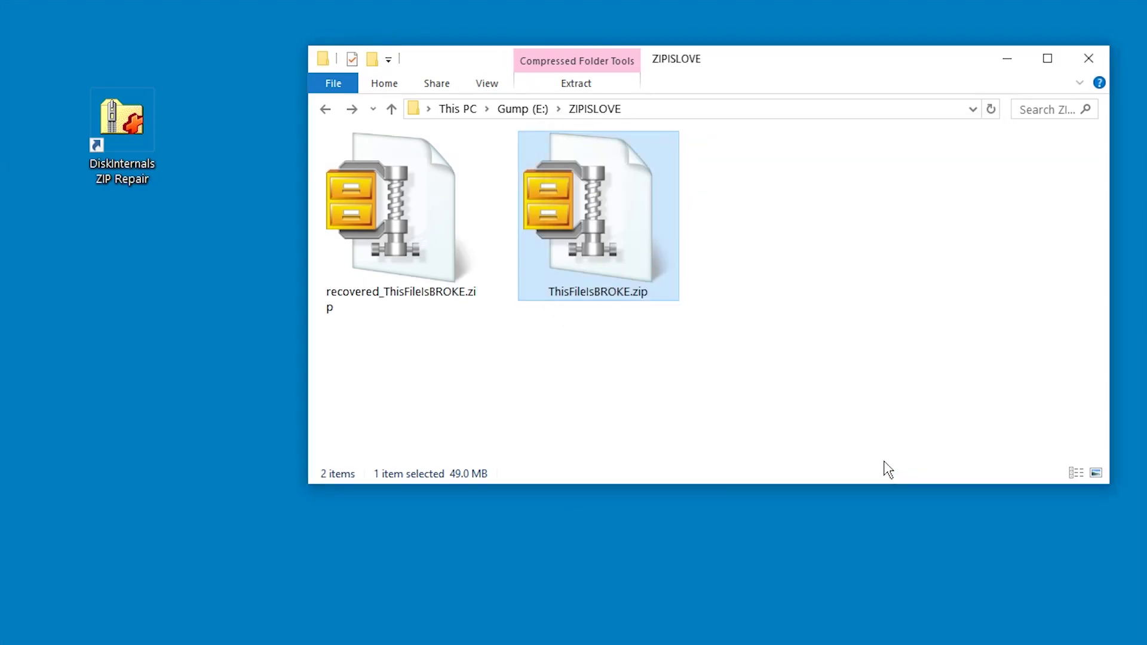
pyautogui.click(707, 399)
# Open recovered_ThisFileIsBROKE.zip, dismiss both invalid filename warnings, and unzip into ZIPISLOVE
pyautogui.doubleClick(390, 186)
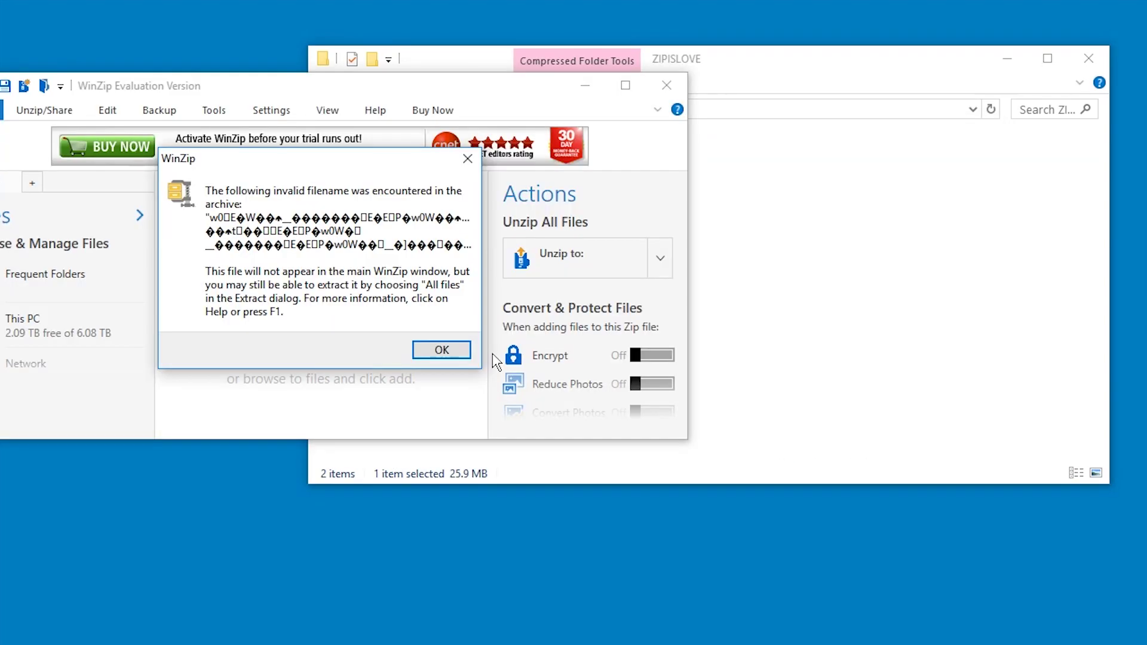
pyautogui.click(445, 351)
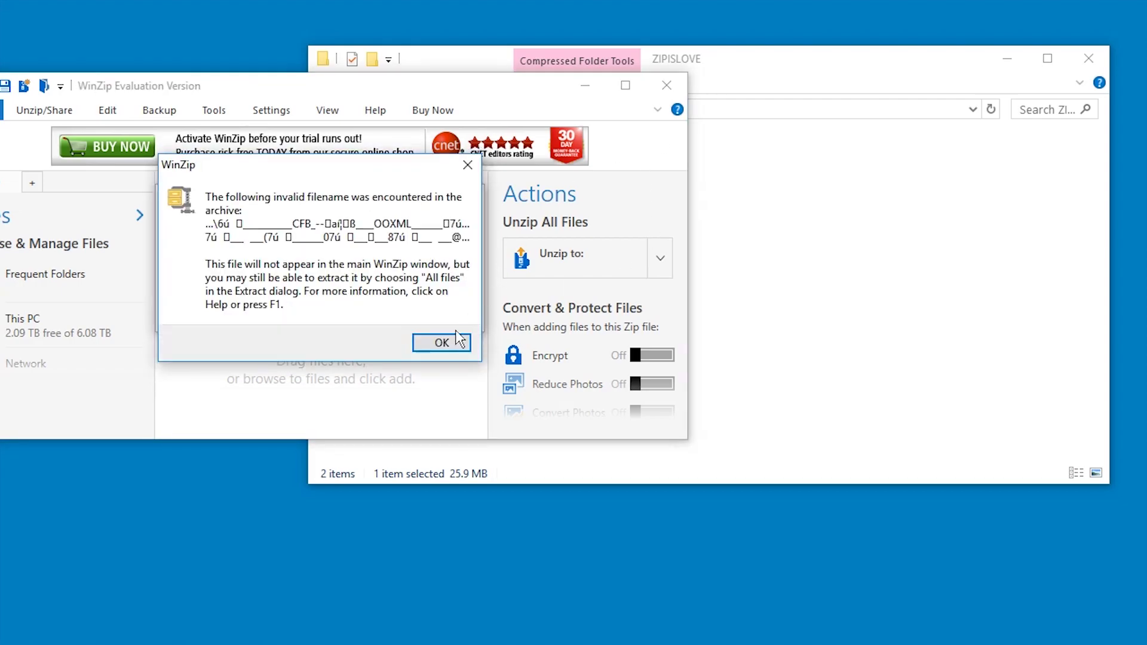
pyautogui.click(456, 344)
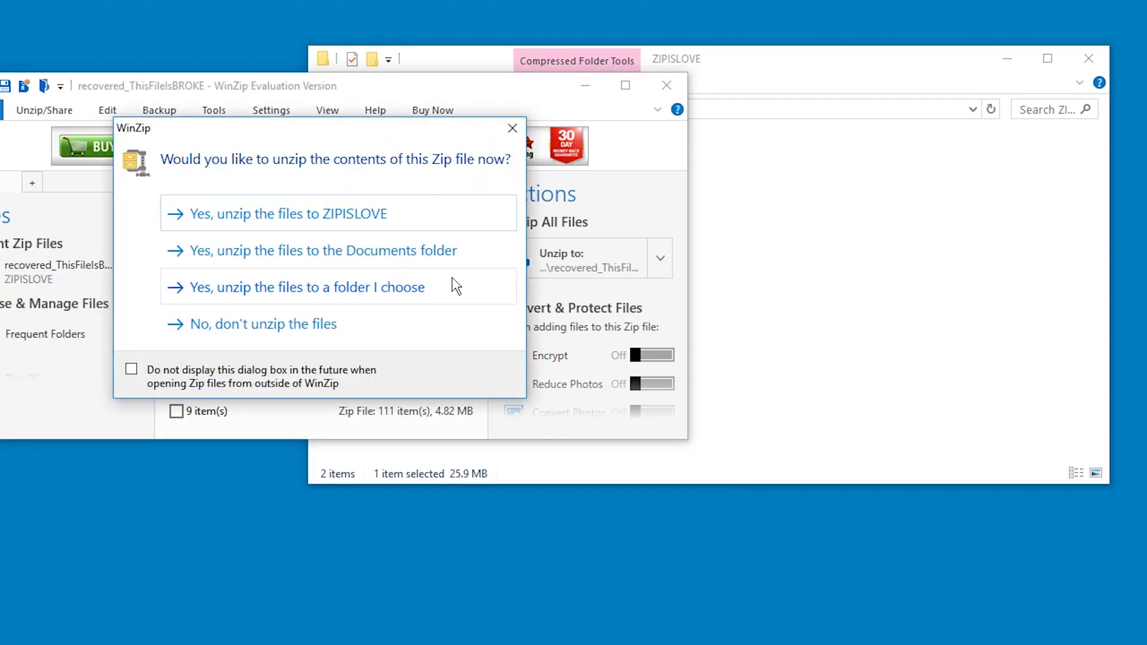
pyautogui.click(380, 210)
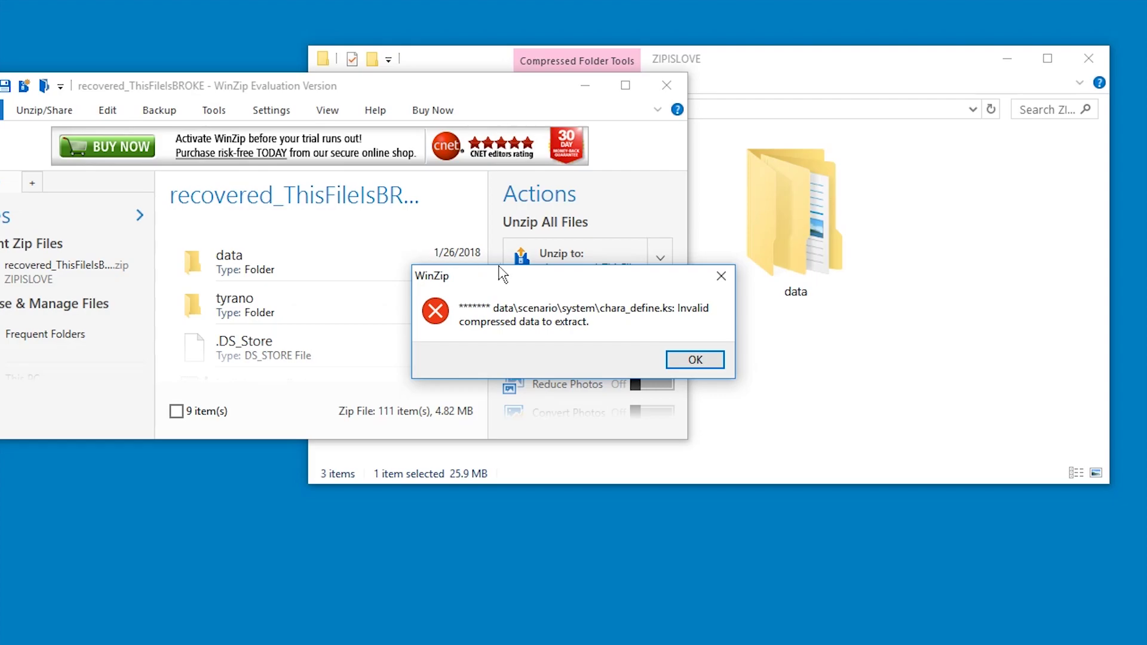
# Keep partial copies of the damaged chara_define.ks and builder.ks, then decline reviewing the problems
pyautogui.click(693, 360)
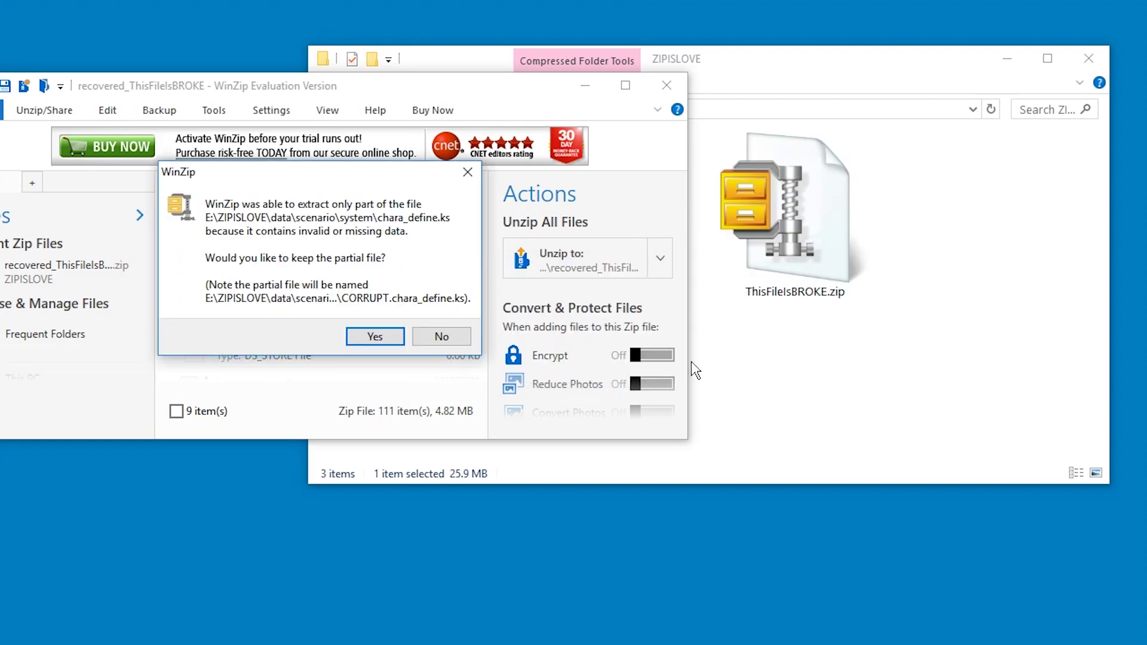
pyautogui.click(385, 337)
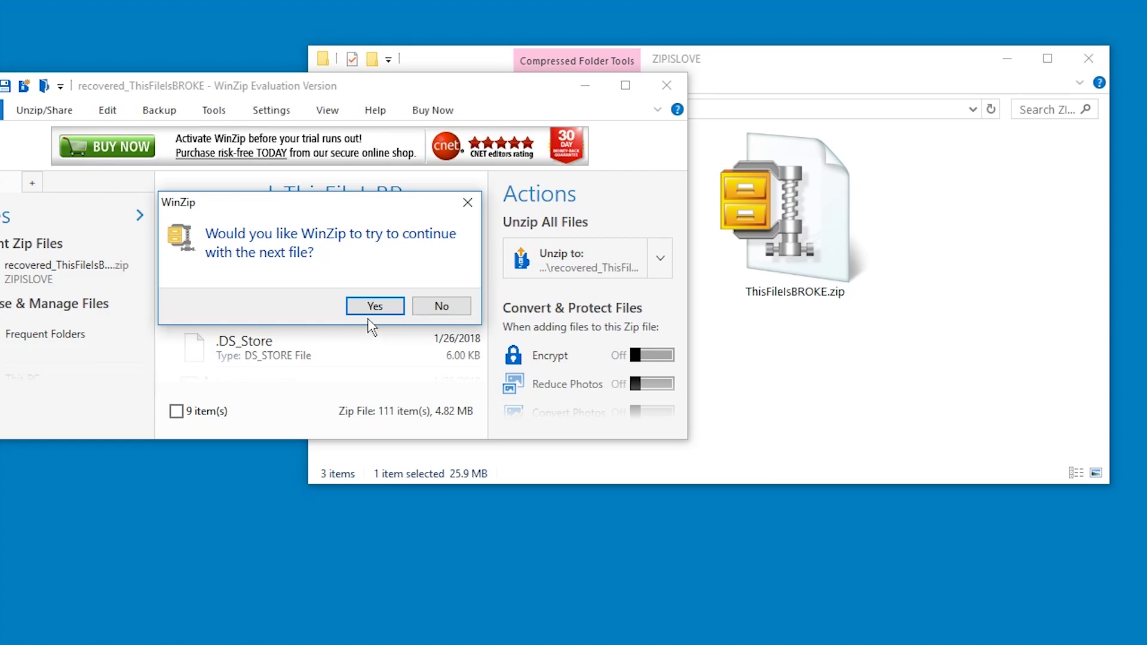
pyautogui.click(375, 319)
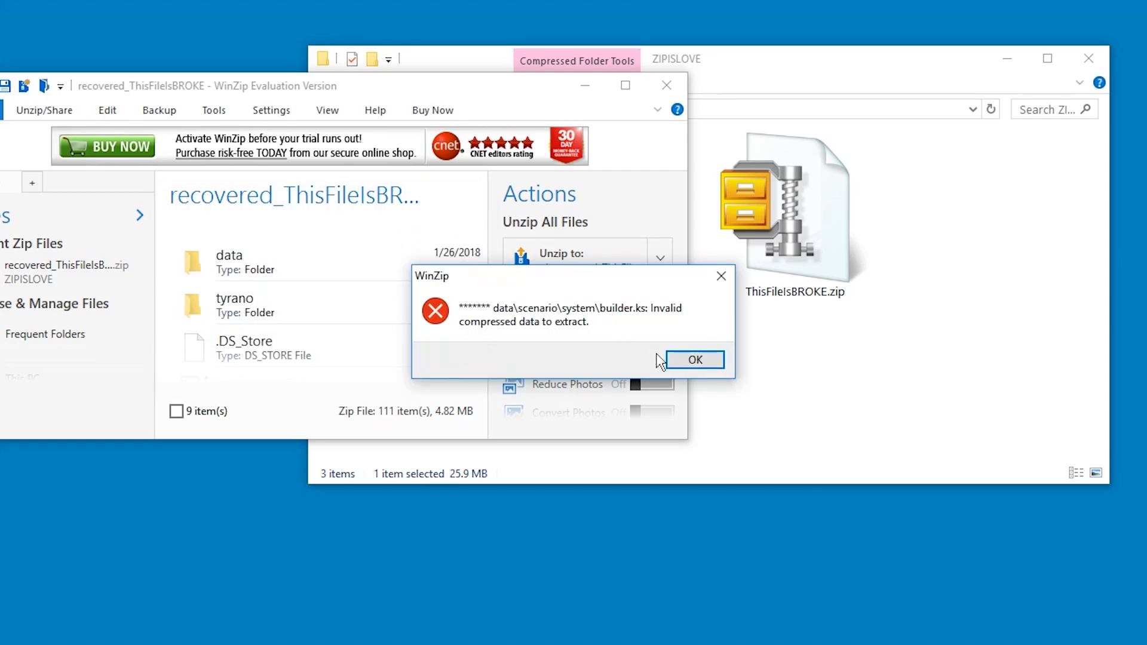
pyautogui.click(692, 360)
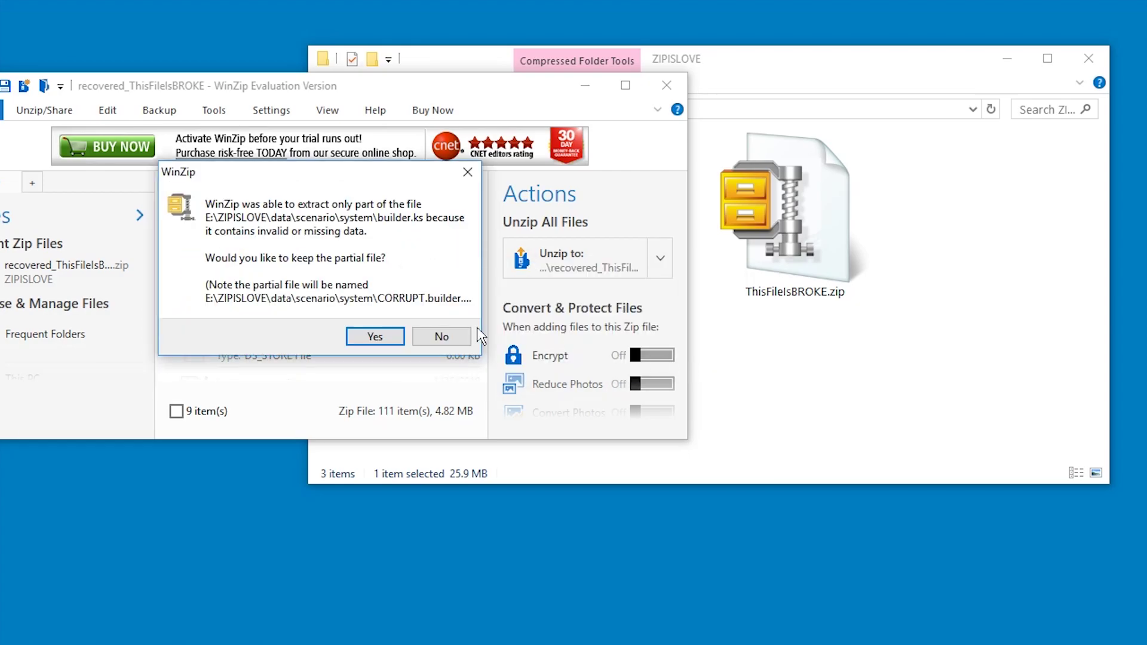
pyautogui.click(392, 337)
pyautogui.click(440, 307)
pyautogui.click(441, 309)
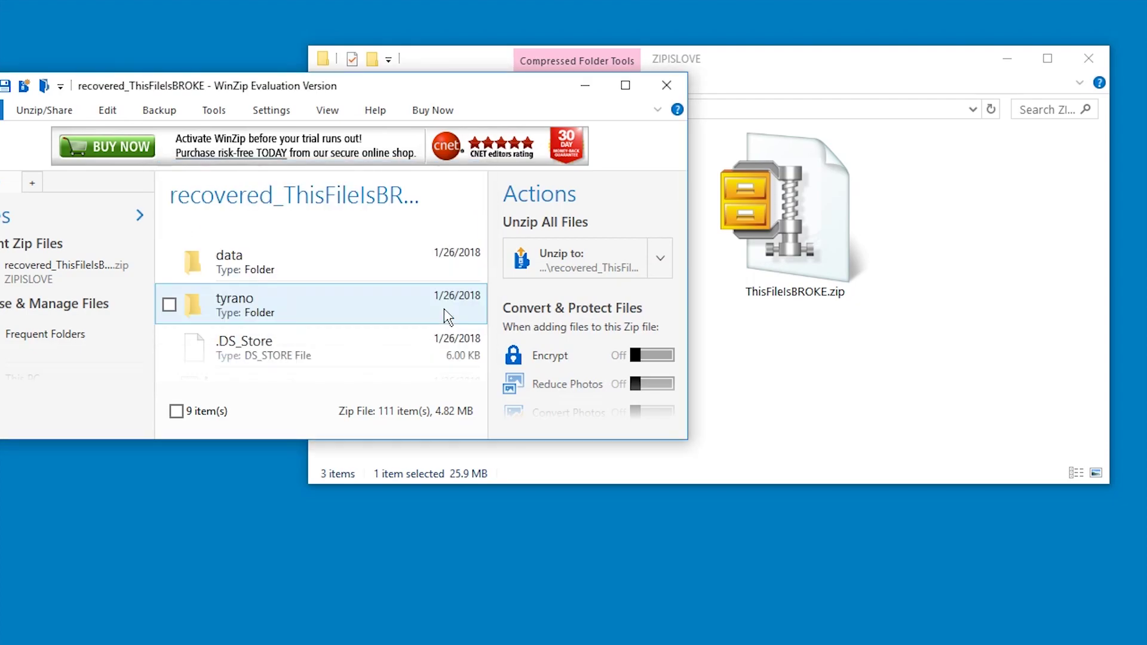
# Close WinZip and browse the extracted data folder's fgimage, default and chara subfolders
pyautogui.click(666, 85)
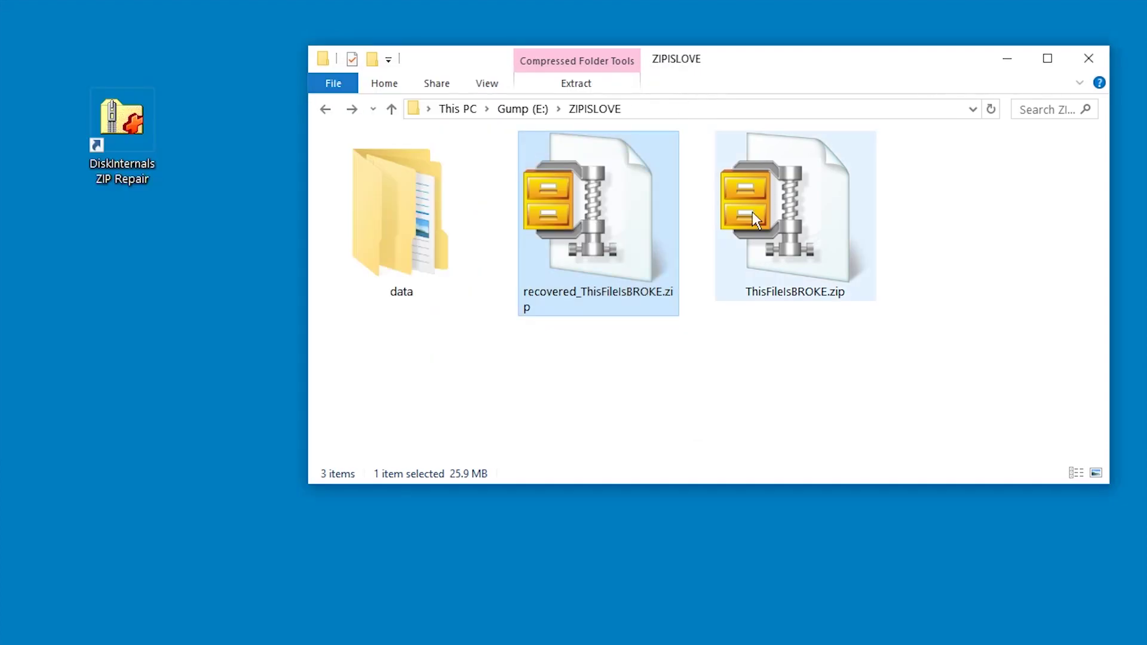
pyautogui.doubleClick(444, 247)
pyautogui.doubleClick(420, 207)
pyautogui.doubleClick(418, 184)
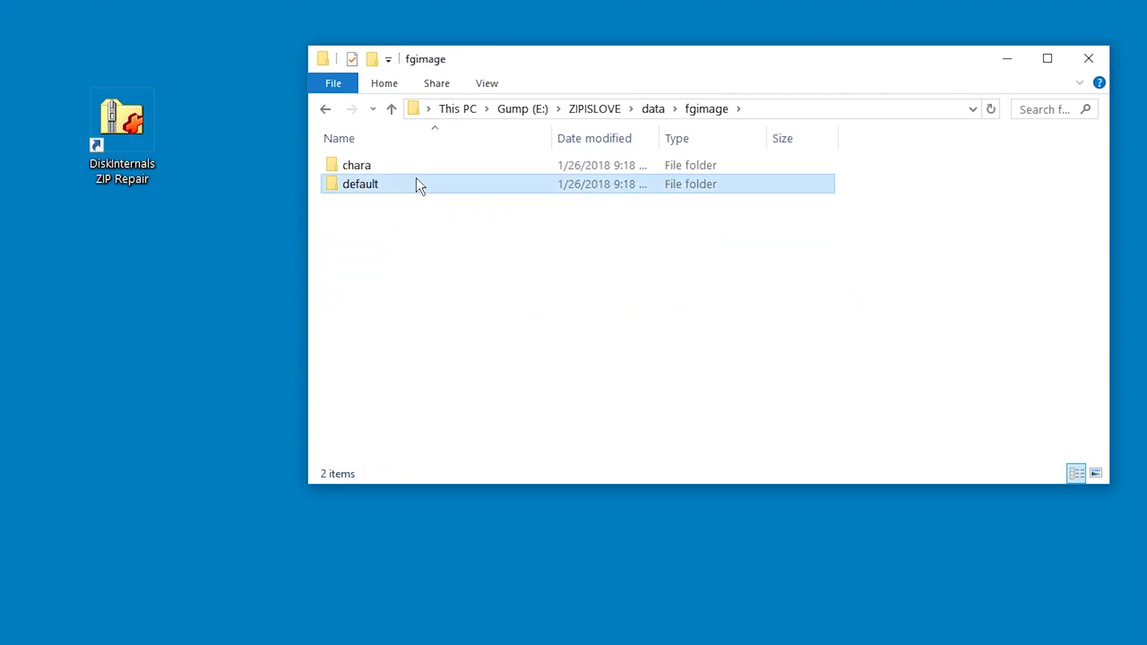
pyautogui.hotkey('alt', 'Left')
pyautogui.doubleClick(412, 169)
pyautogui.hotkey('alt', 'Left')
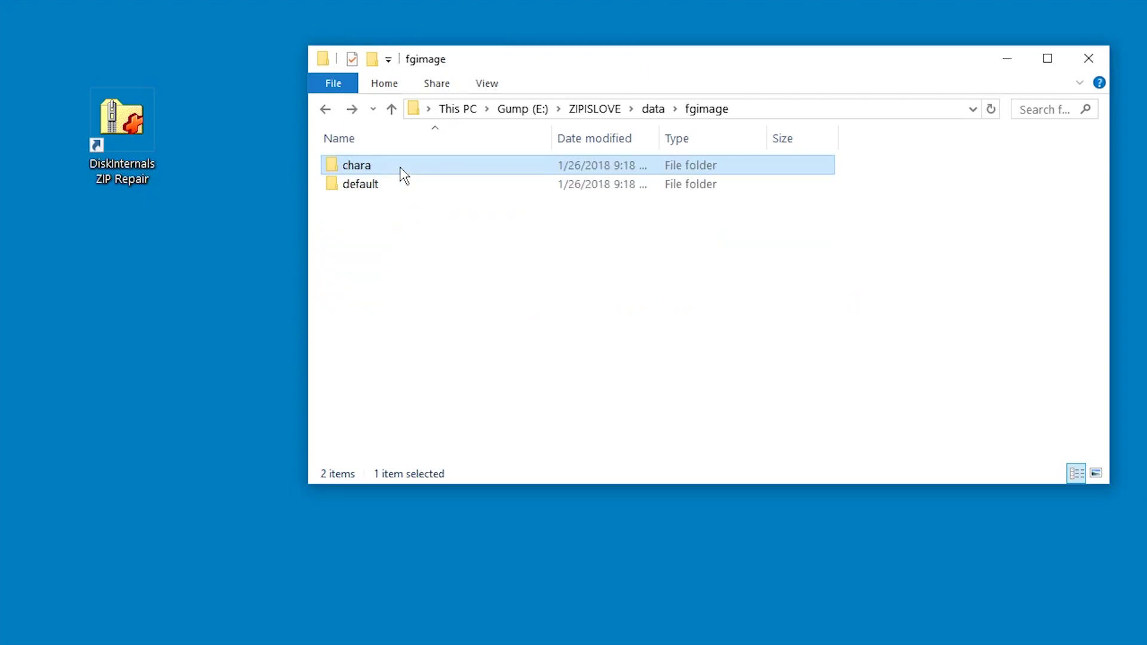
pyautogui.hotkey('alt', 'Left')
# Inspect the bgimage and bgm folders, then delete the extracted data folder from ZIPISLOVE
pyautogui.doubleClick(392, 167)
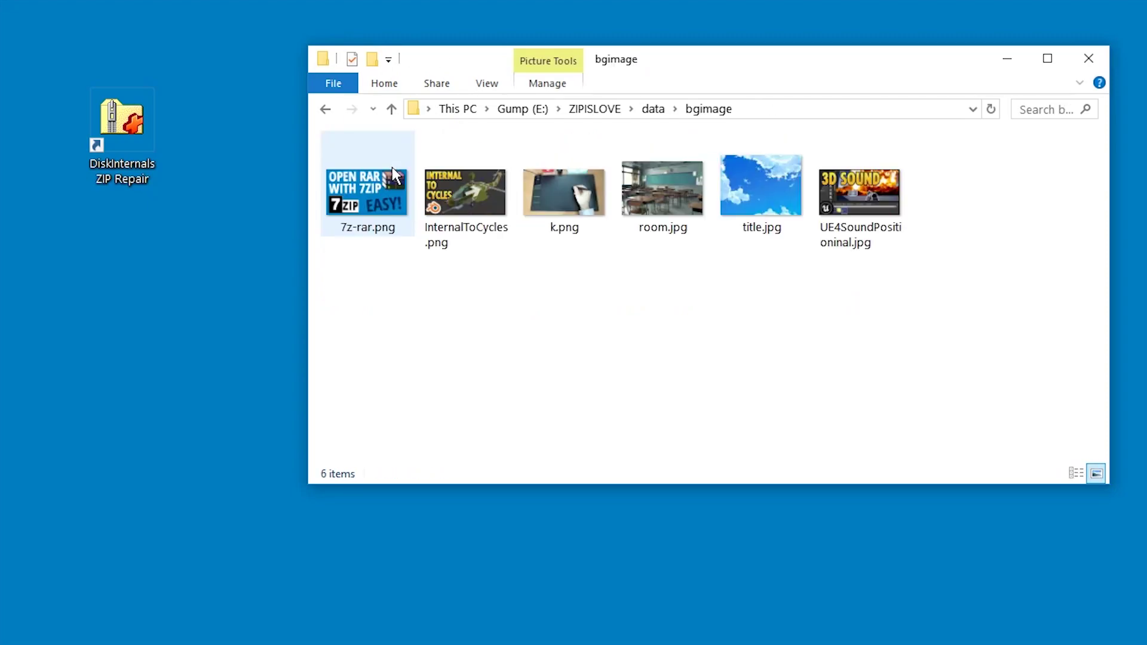
pyautogui.hotkey('alt', 'Left')
pyautogui.doubleClick(436, 190)
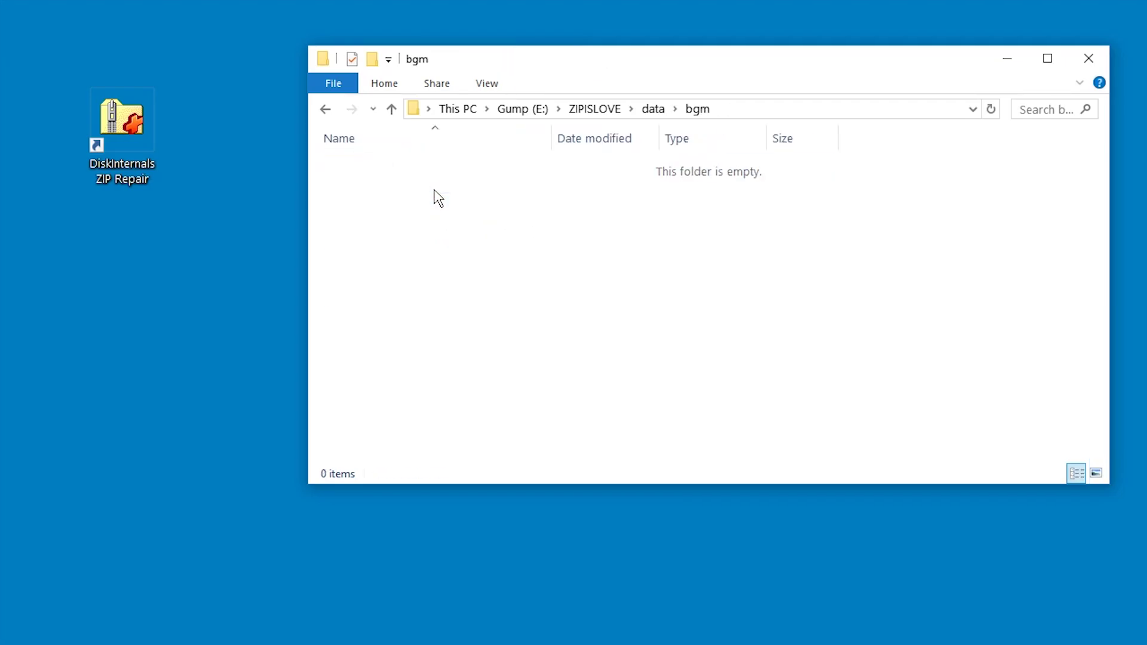
pyautogui.hotkey('alt', 'Left')
pyautogui.hotkey('alt', 'Left')
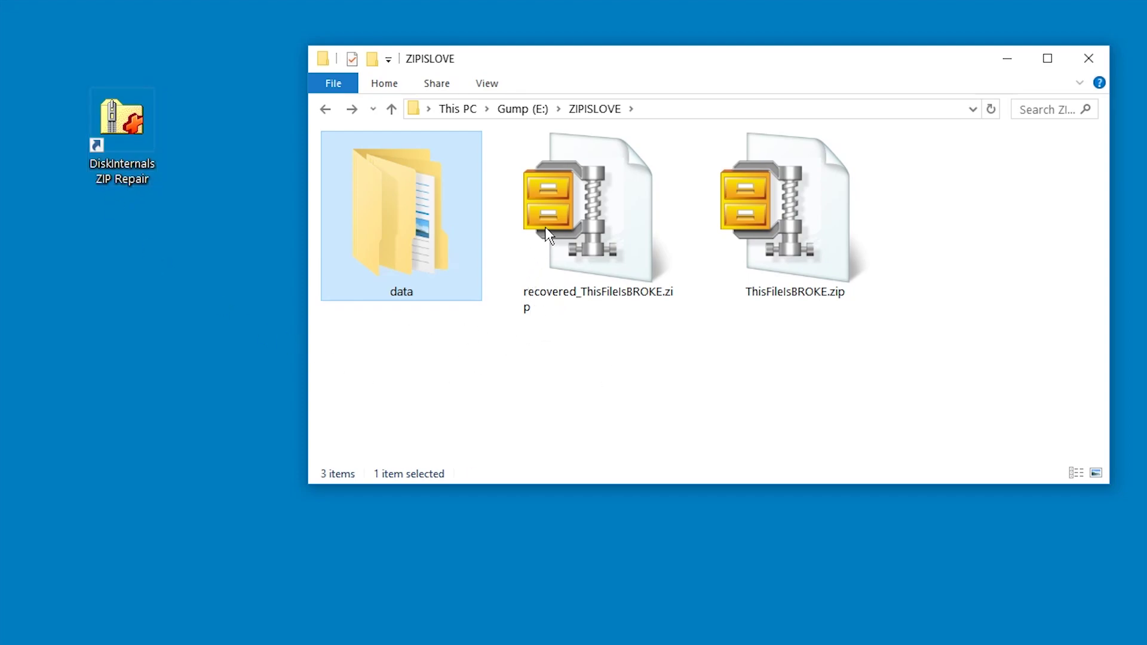
pyautogui.moveTo(448, 353); pyautogui.dragTo(360, 208)
pyautogui.press('Delete')
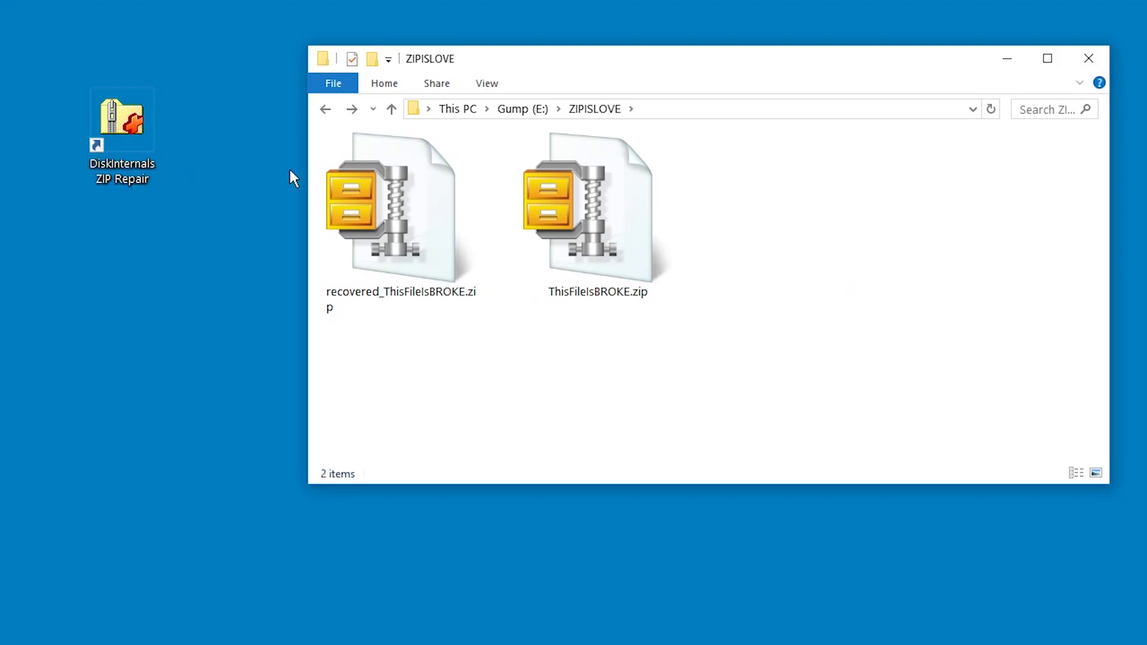
# Re-repair recovered_ThisFileIsBROKE.zip with DiskInternals ZIP Repair, producing a recovered_recovered copy
pyautogui.doubleClick(134, 127)
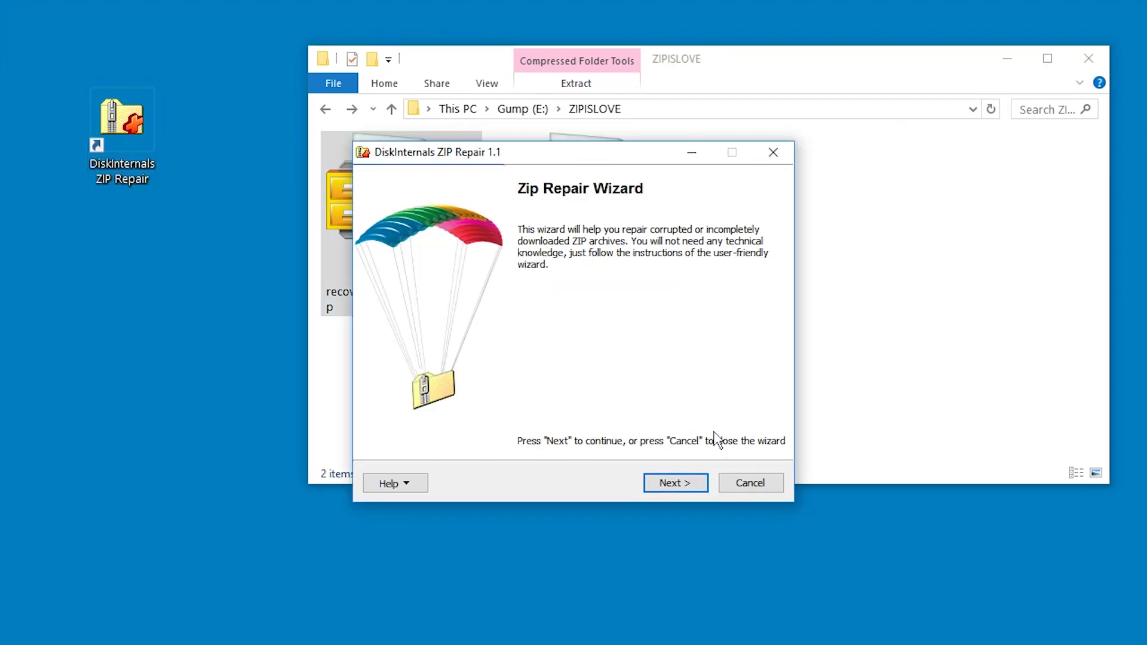
pyautogui.click(686, 484)
pyautogui.click(742, 297)
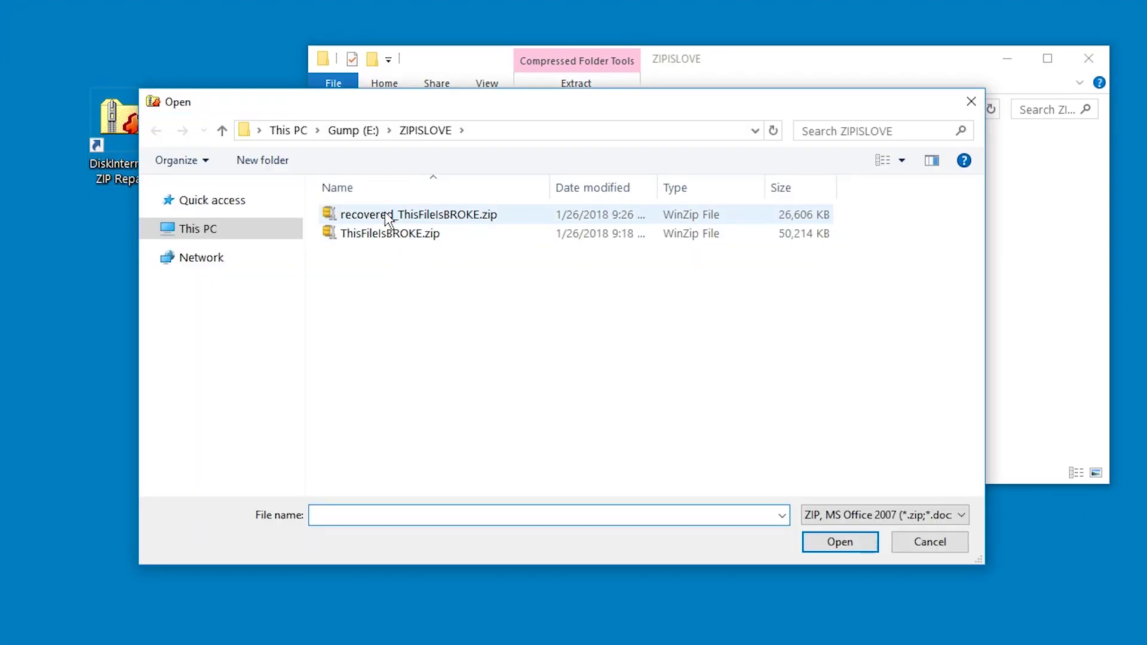
pyautogui.doubleClick(384, 214)
pyautogui.click(681, 484)
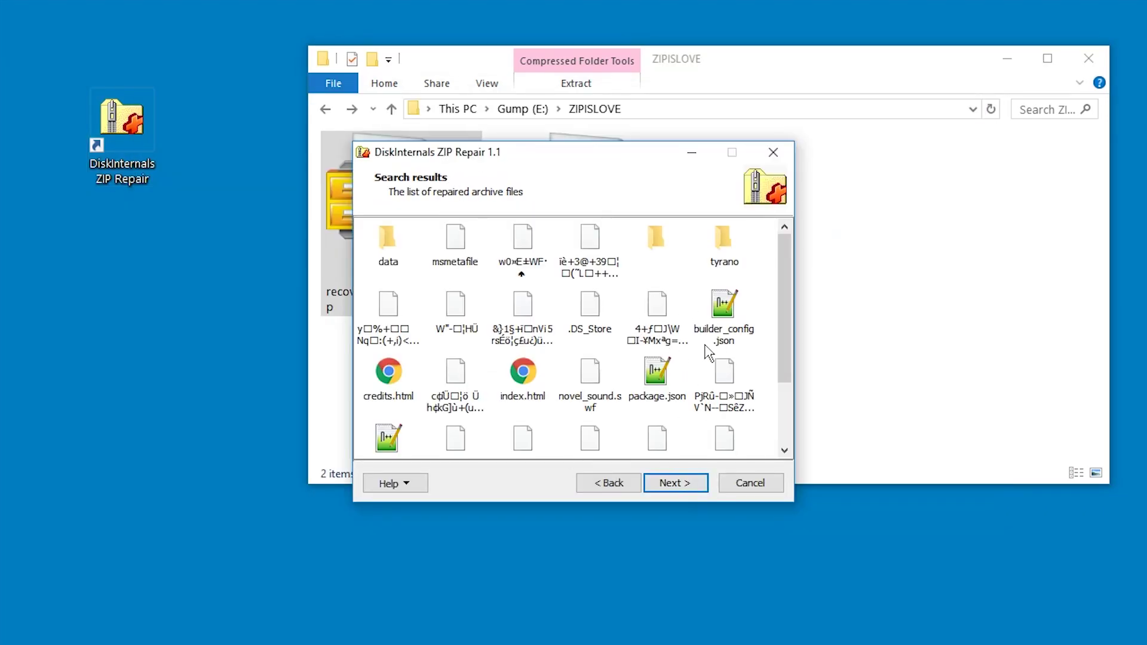
pyautogui.moveTo(783, 280); pyautogui.dragTo(790, 360)
pyautogui.click(670, 480)
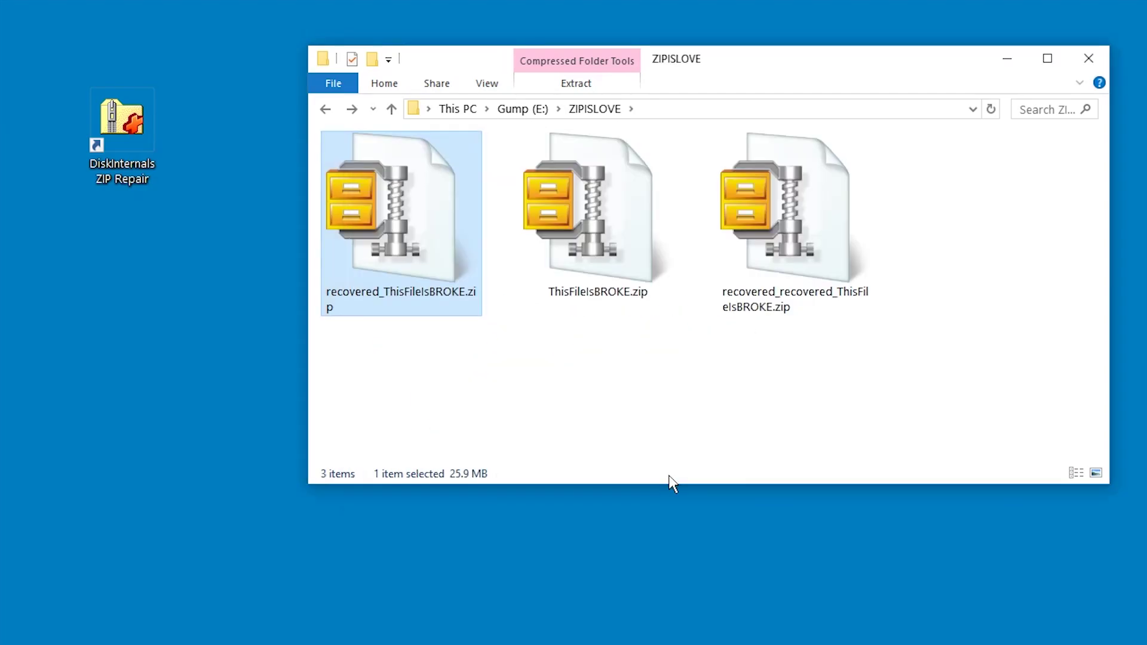
# Relaunch ZIP Repair and repair the recovered_recovered archive into another new copy
pyautogui.click(406, 239)
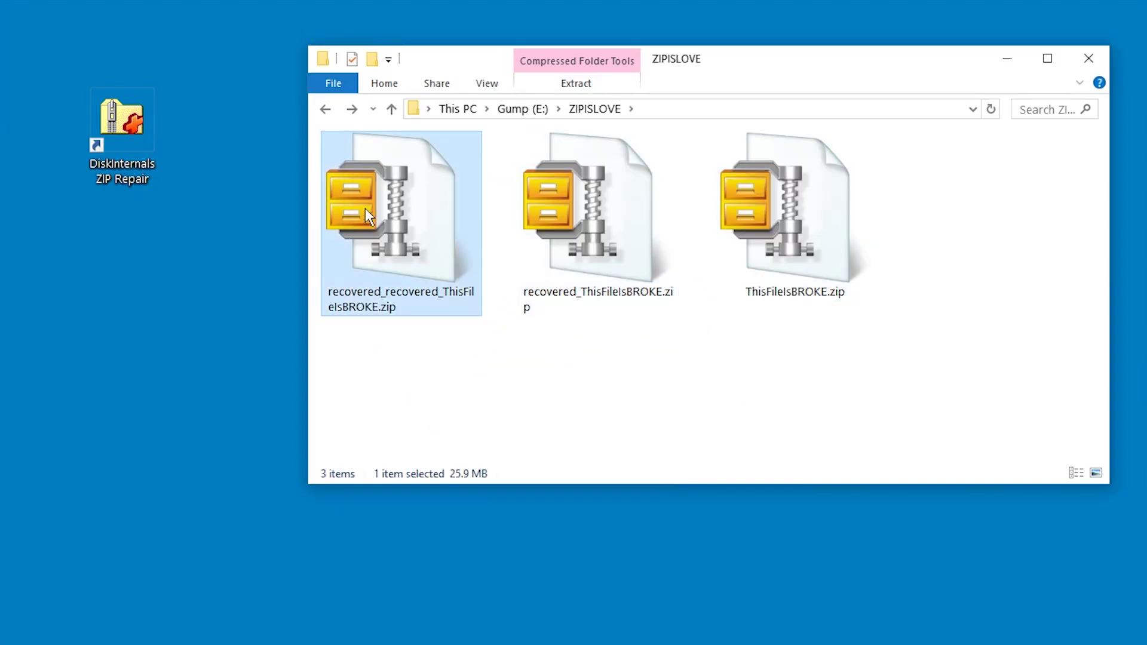
pyautogui.doubleClick(110, 146)
pyautogui.click(680, 485)
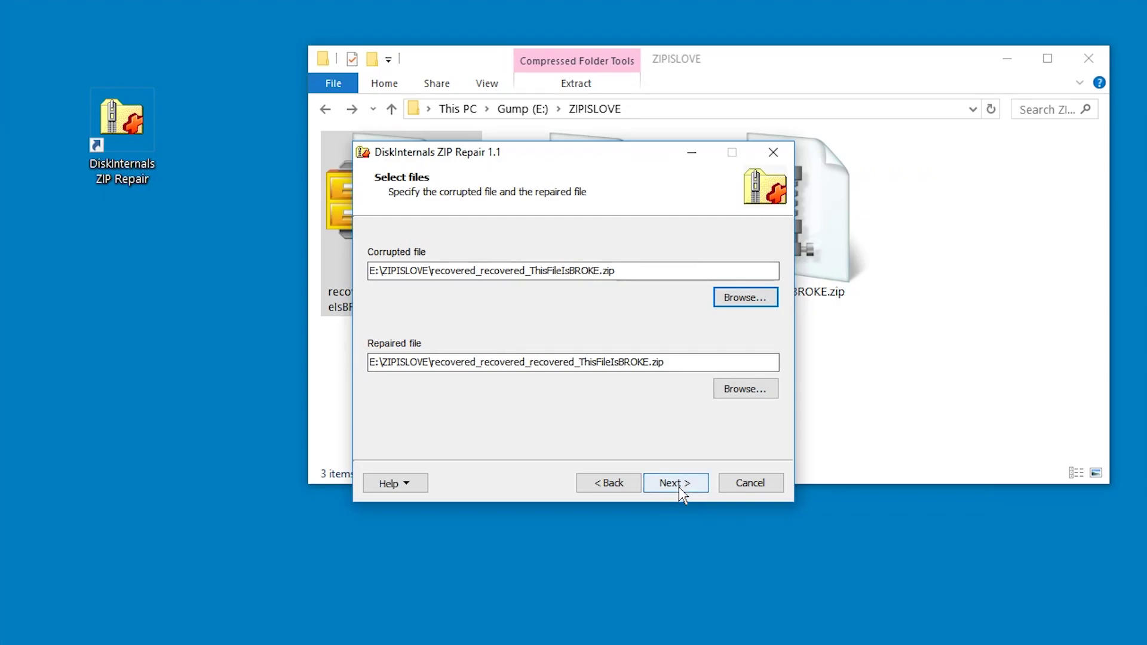
pyautogui.click(680, 484)
pyautogui.click(679, 481)
pyautogui.click(686, 485)
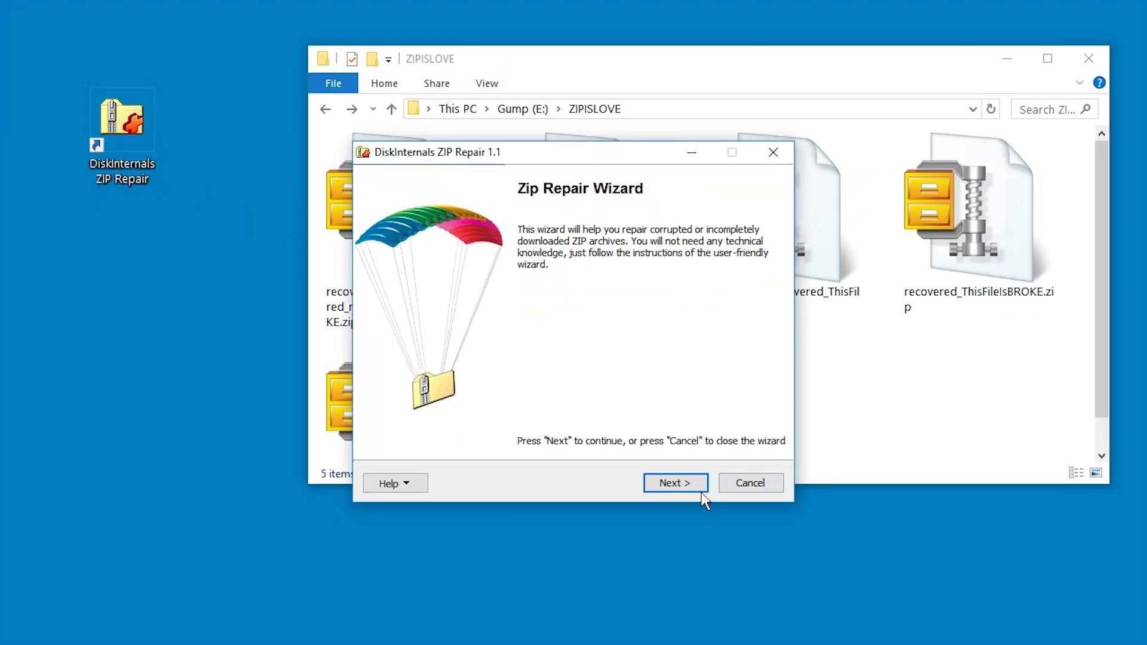
# Repair the latest recovered copy once more and close the wizard
pyautogui.click(675, 482)
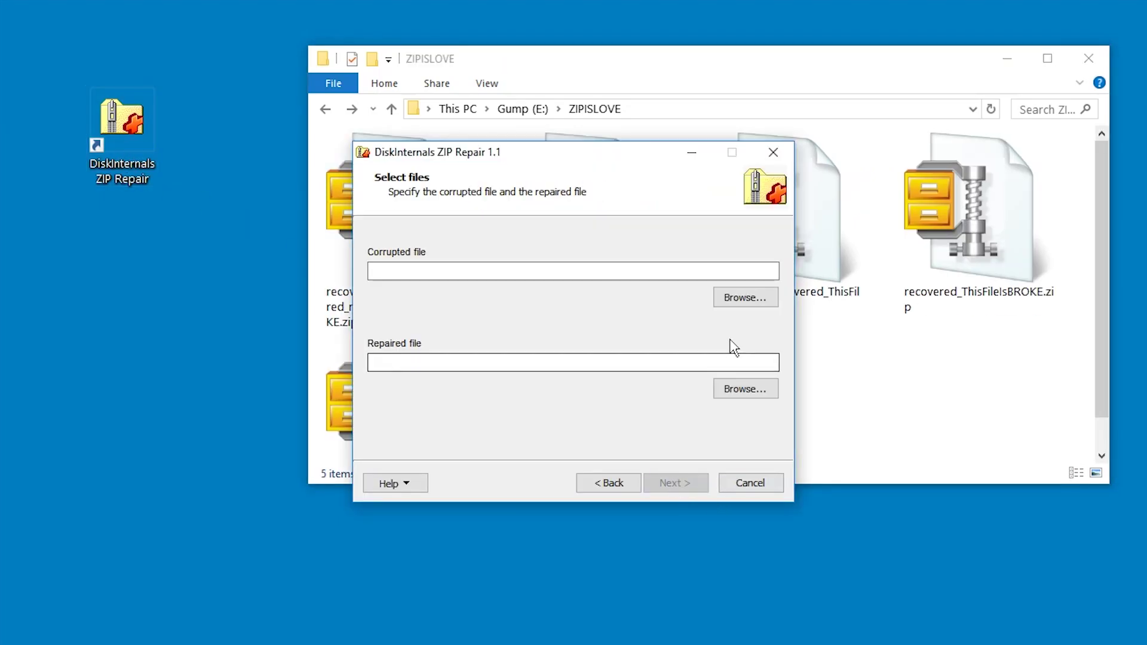
pyautogui.click(745, 297)
pyautogui.doubleClick(442, 215)
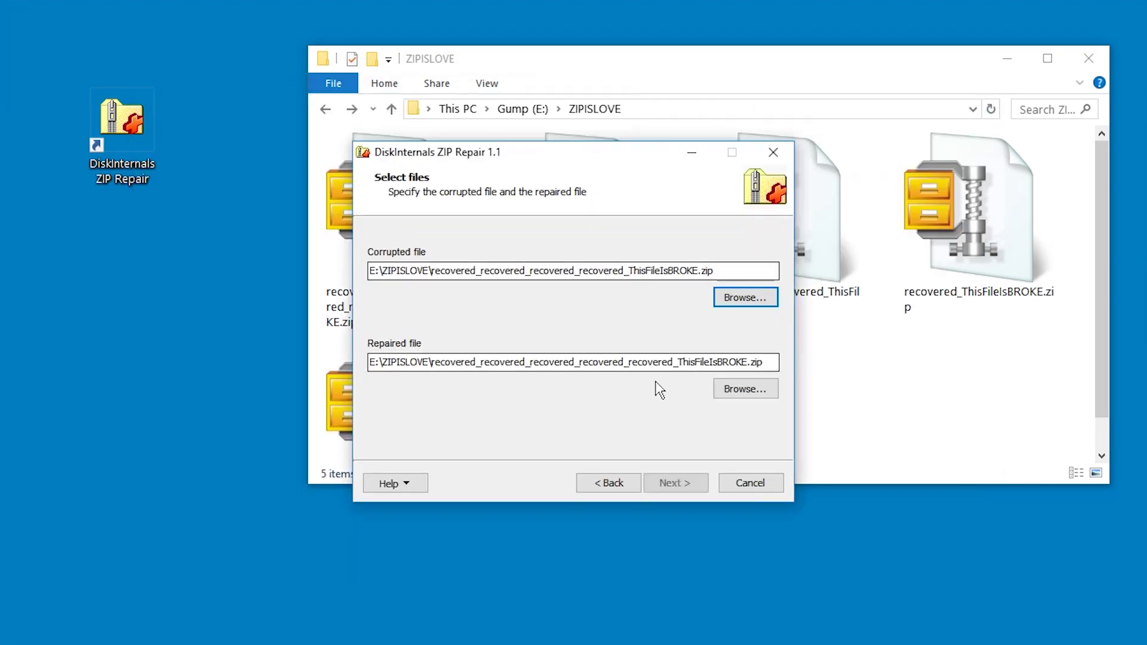
pyautogui.click(672, 478)
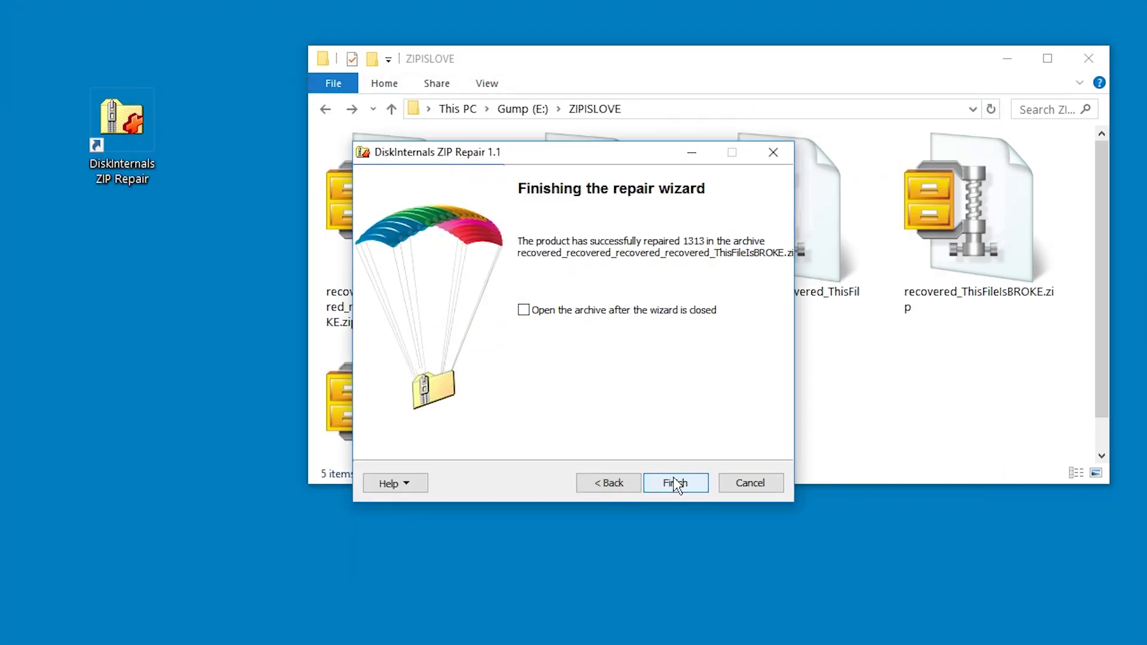
pyautogui.click(674, 481)
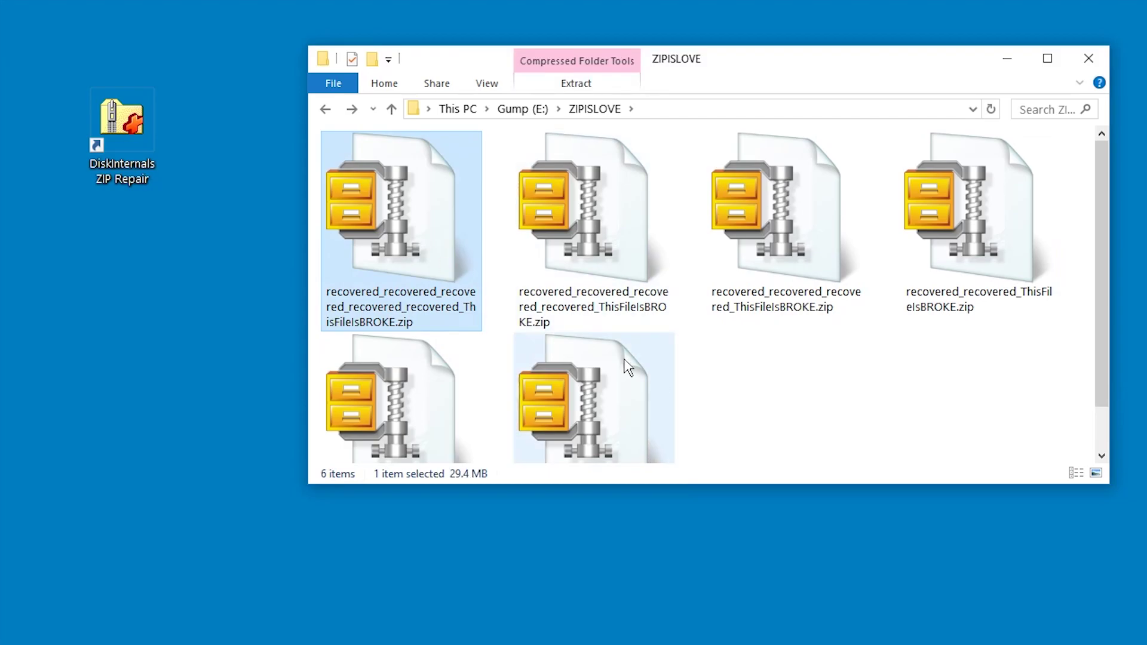
# Select all five recovered_*.zip copies and permanently delete them with Shift+Delete, confirming the prompt
pyautogui.scroll(-1, 673, 387)
pyautogui.click(659, 377)
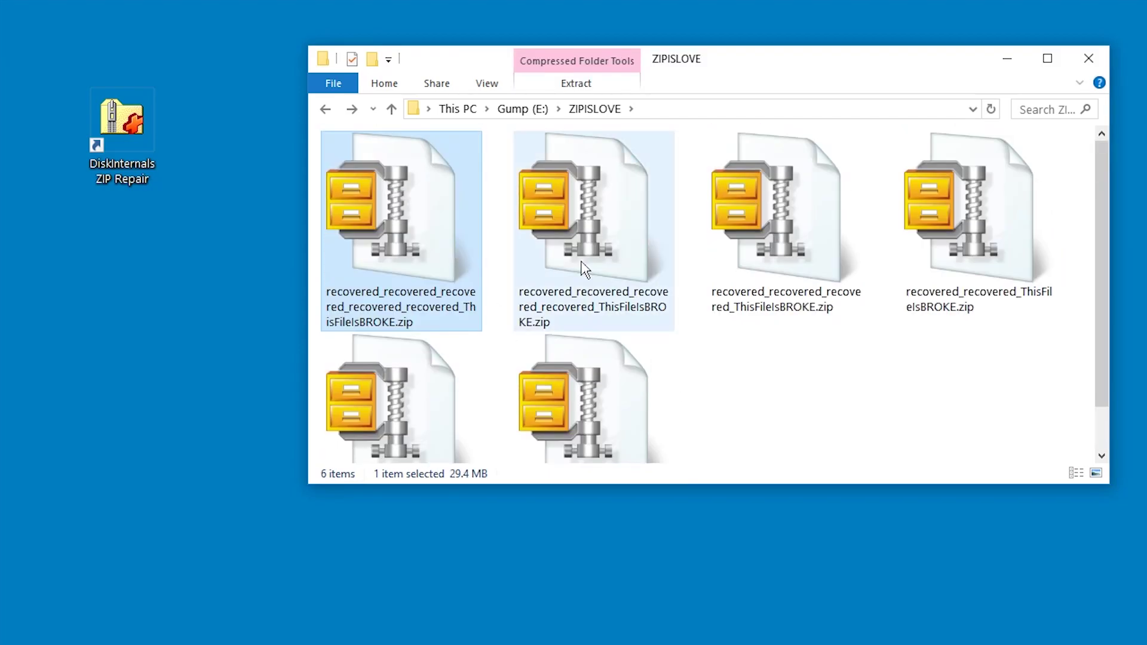
pyautogui.click(699, 243)
pyautogui.scroll(-1, 816, 247)
pyautogui.click(428, 300)
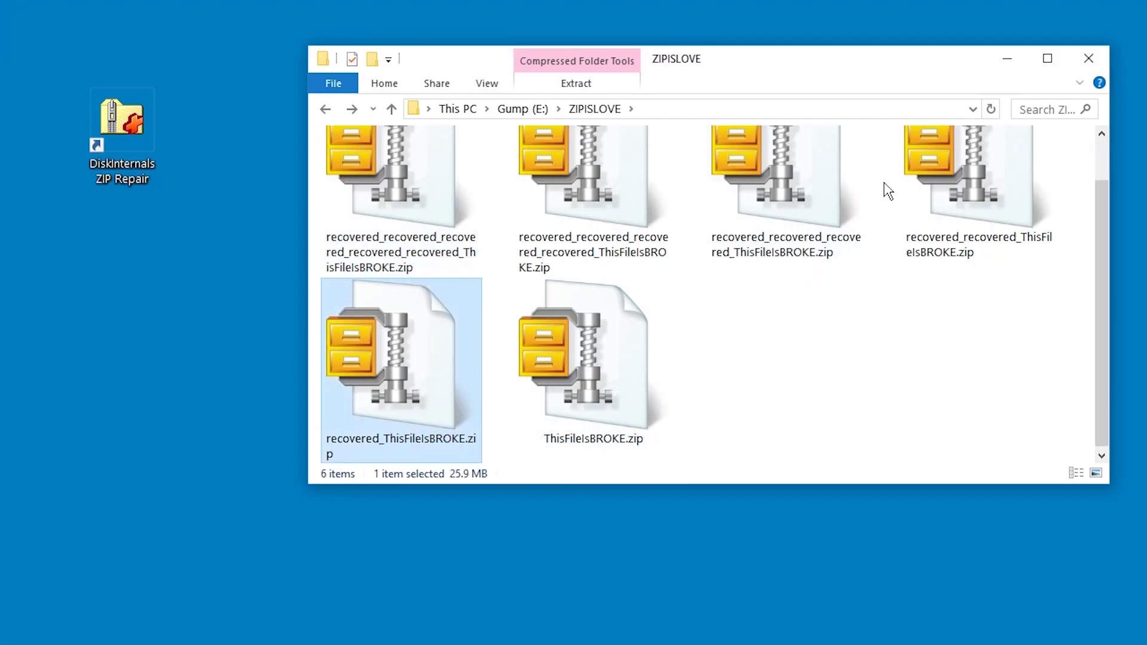
pyautogui.keyDown('ctrl'); pyautogui.click(925, 175); pyautogui.keyUp('ctrl')
pyautogui.keyDown('ctrl'); pyautogui.keyDown('shift'); pyautogui.click(400, 179); pyautogui.keyUp('shift'); pyautogui.keyUp('ctrl')
pyautogui.hotkey('shift', 'Delete')
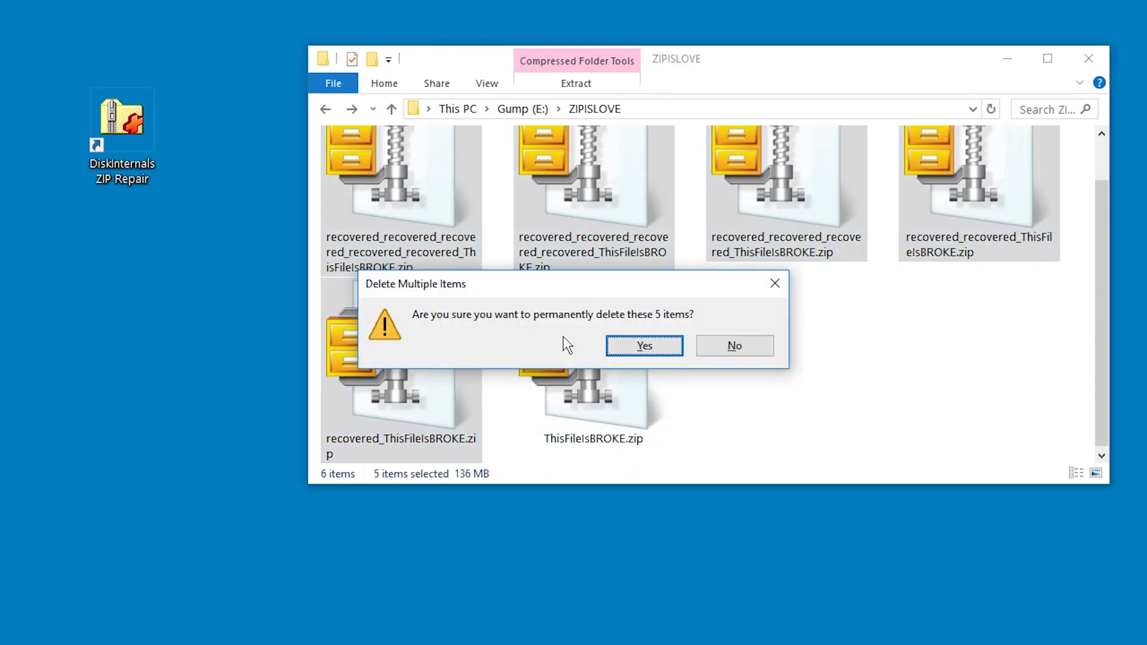
pyautogui.press('Return')
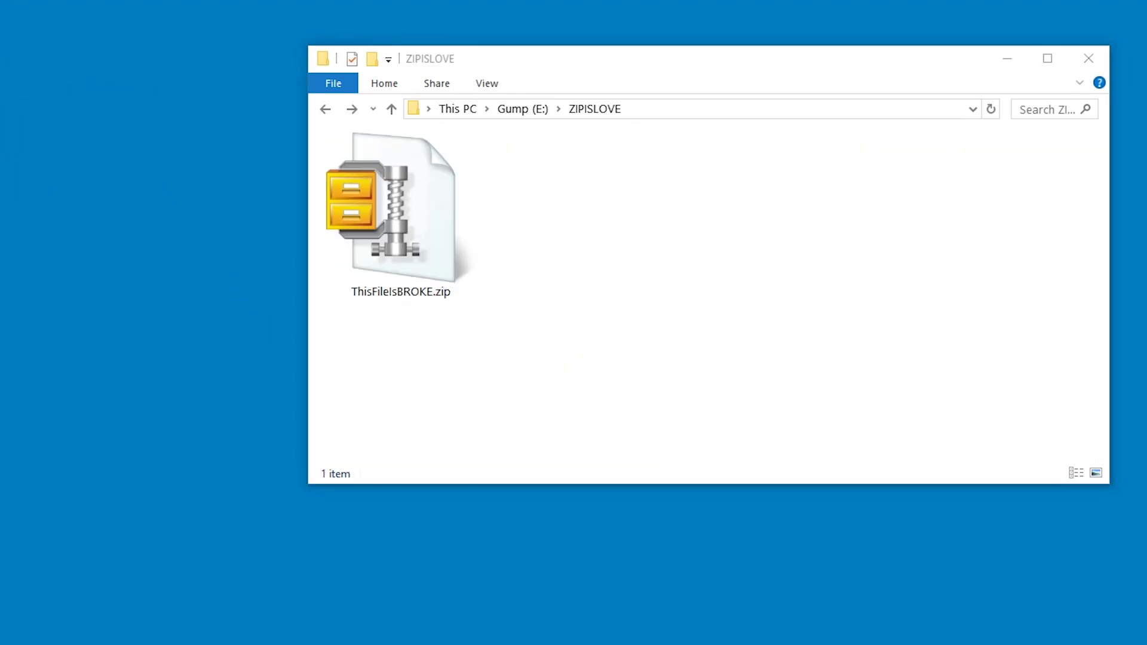
pyautogui.click(489, 313)
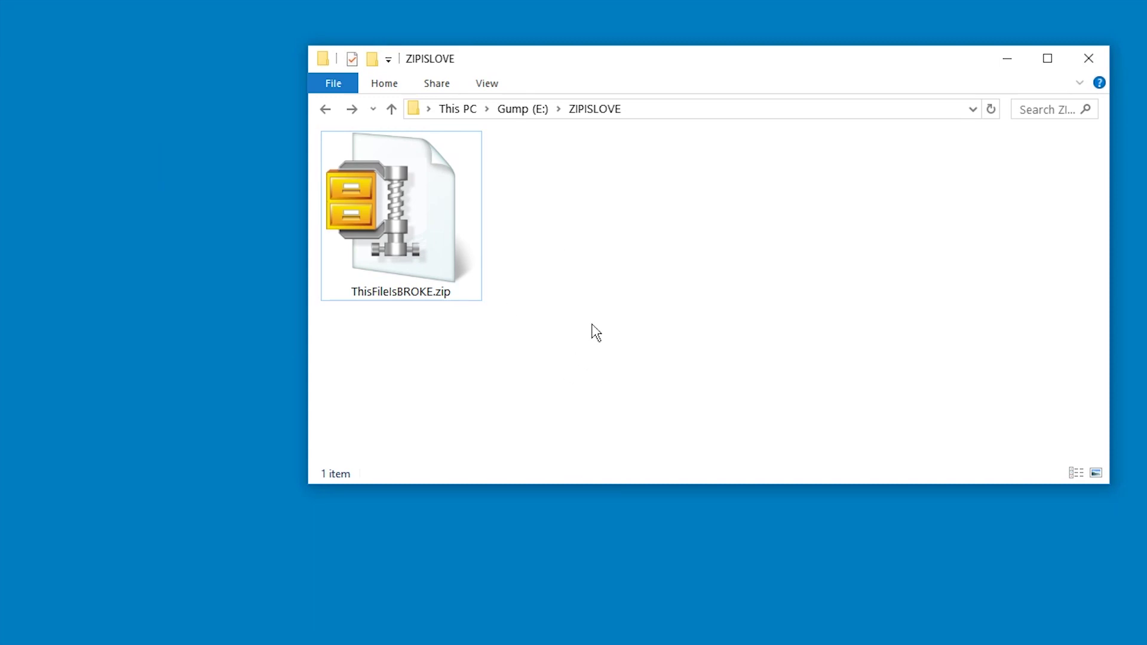
# Review the WinZip Command Line 4.0 download page offering 32-bit and 64-bit builds
pyautogui.rightClick(565, 190)
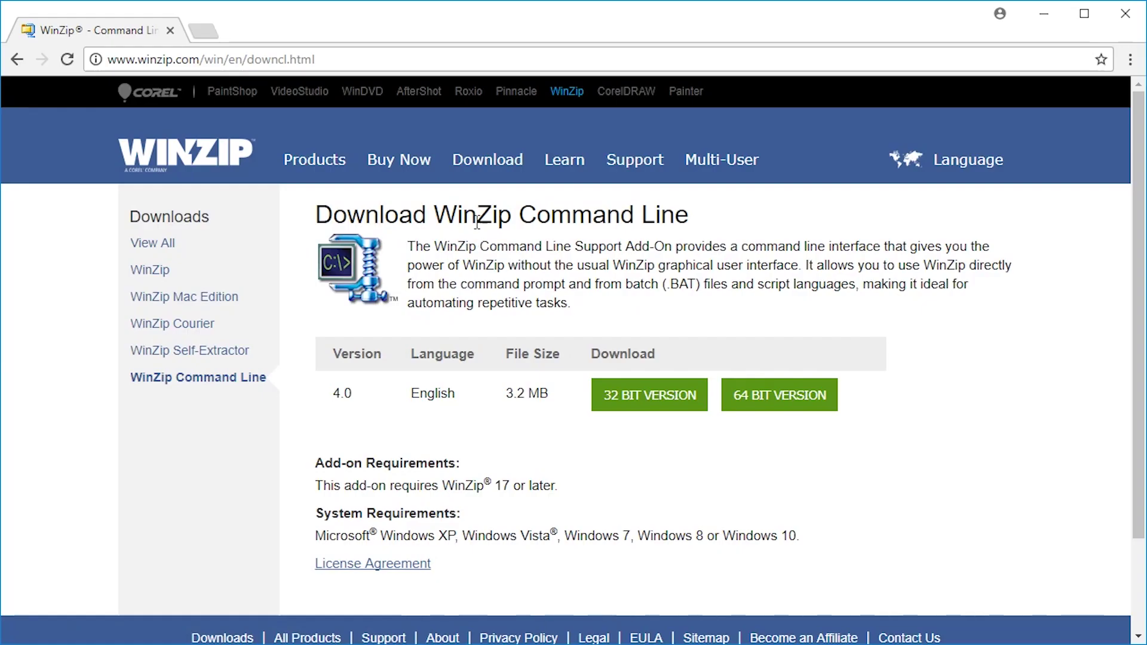
pyautogui.moveTo(691, 214); pyautogui.dragTo(317, 206)
pyautogui.click(324, 204)
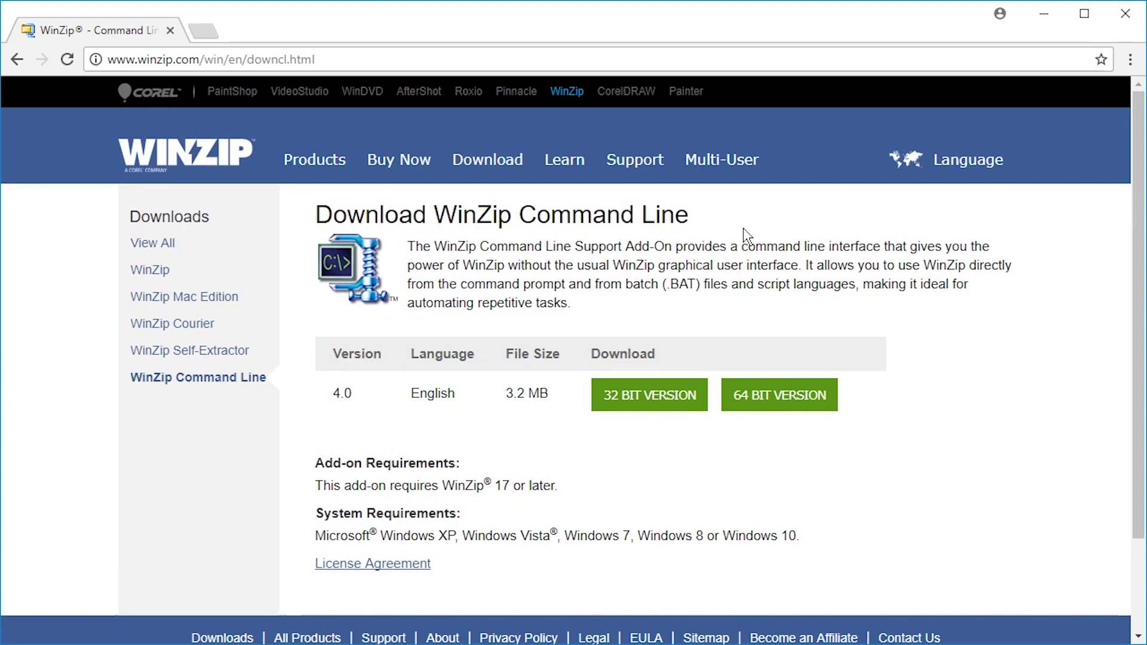
pyautogui.scroll(-3, 1101, 179)
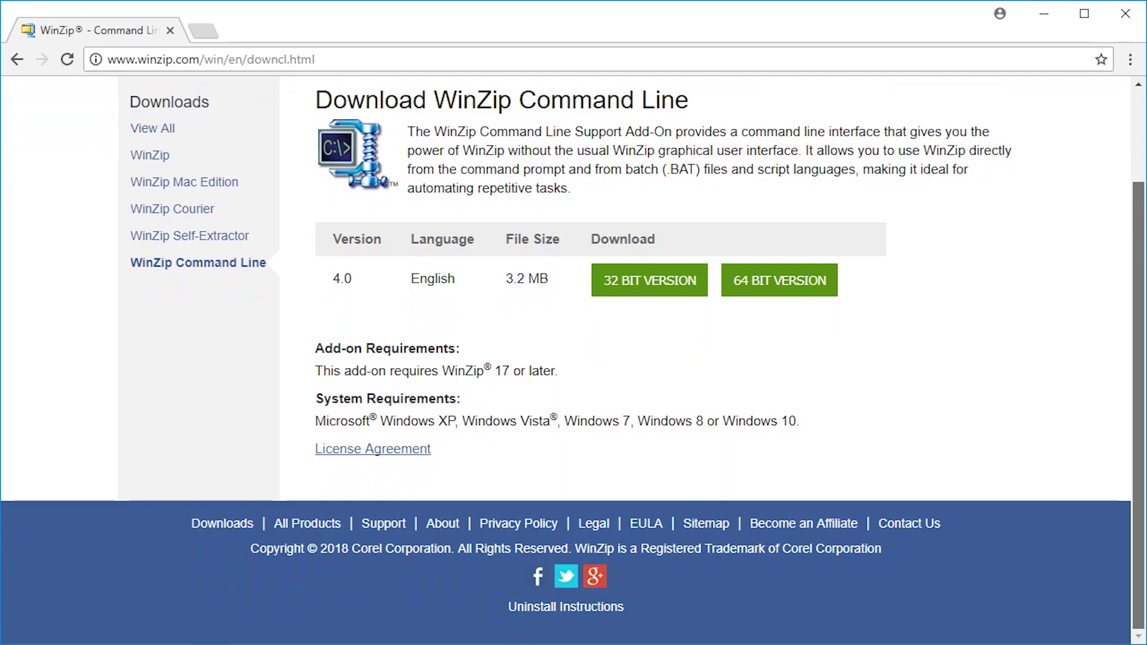
pyautogui.scroll(2, 1143, 167)
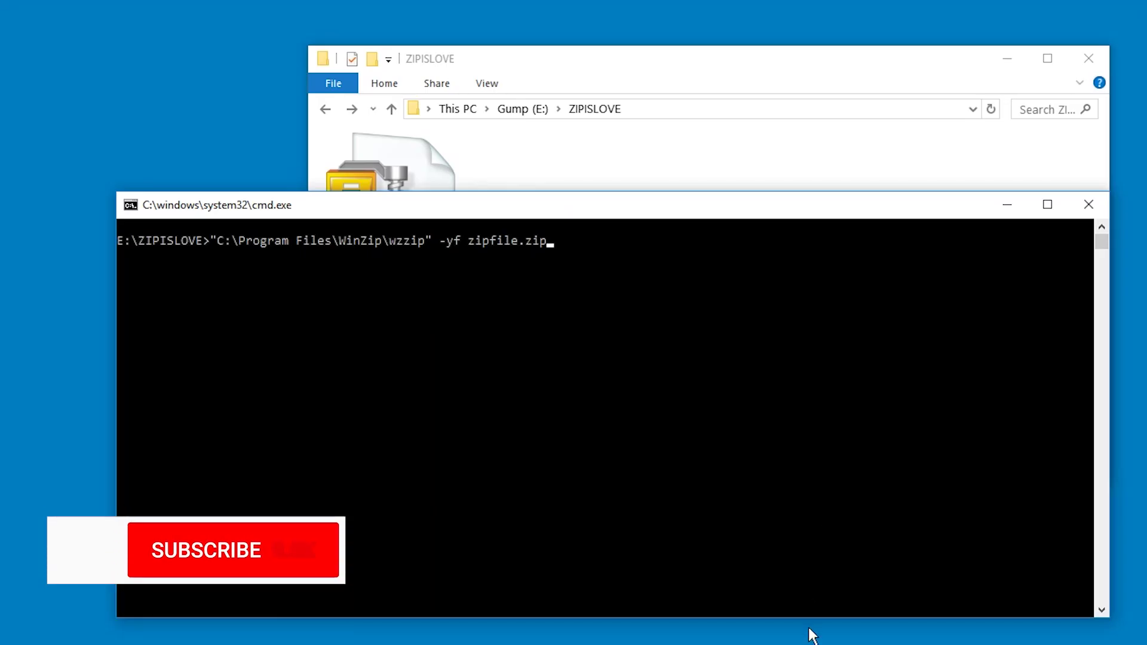
# Replace zipfile.zip with ThisFileIsBROKE.zip in the wzzip -yf command, run it, and continue past the evaluation notice
pyautogui.press('Left')
pyautogui.press('Left')
pyautogui.press('Left')
pyautogui.press('Left')
pyautogui.press('Left')
pyautogui.press('Left')
pyautogui.press('Left')
pyautogui.press('Left')
pyautogui.press('Left')
pyautogui.press('Left')
pyautogui.press('Left')
pyautogui.press('Left')
pyautogui.press('Left')
pyautogui.press('Left')
pyautogui.press('Left')
pyautogui.press('Left')
pyautogui.press('Left')
pyautogui.press('Left')
pyautogui.press('Left')
pyautogui.press('Left')
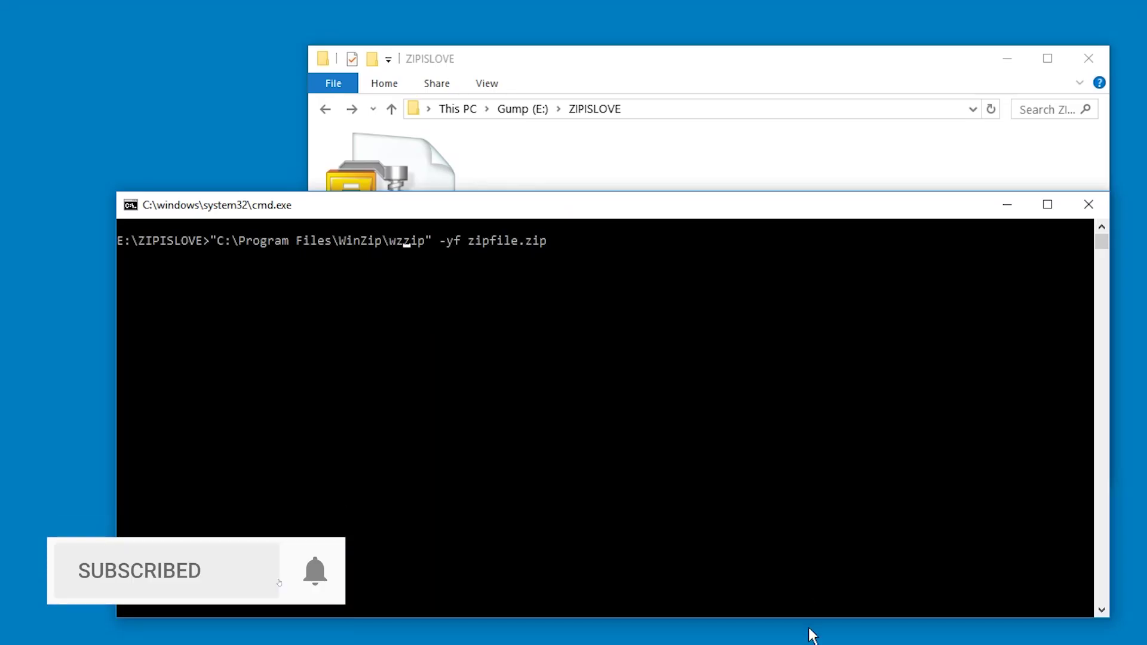
pyautogui.press('Right')
pyautogui.press('Right')
pyautogui.press('Right')
pyautogui.press('Right')
pyautogui.press('Right')
pyautogui.press('Right')
pyautogui.press('Right')
pyautogui.press('Right')
pyautogui.press('Right')
pyautogui.press('Right')
pyautogui.press('Right')
pyautogui.press('Right')
pyautogui.press('Right')
pyautogui.press('Right')
pyautogui.press('Right')
pyautogui.press('Right')
pyautogui.press('Right')
pyautogui.press('Right')
pyautogui.press('Right')
pyautogui.press('Right')
pyautogui.press('Right')
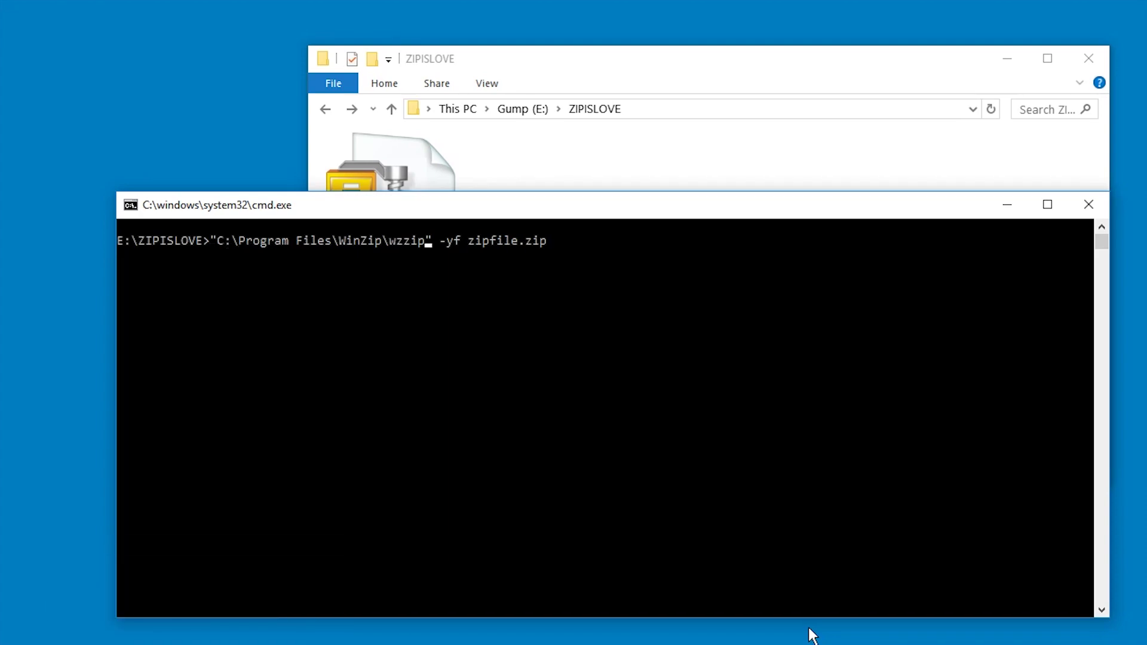
pyautogui.press('Left')
pyautogui.press('Right')
pyautogui.press('Right')
pyautogui.press('Right')
pyautogui.press('Delete')
pyautogui.press('Delete')
pyautogui.press('Delete')
pyautogui.press('Delete')
pyautogui.press('Delete')
pyautogui.press('Delete')
pyautogui.press('Delete')
pyautogui.press('Delete')
pyautogui.press('Delete')
pyautogui.press('Delete')
pyautogui.press('Delete')
pyautogui.write('ThisFileIsBROKE.zip')
pyautogui.press('Return')
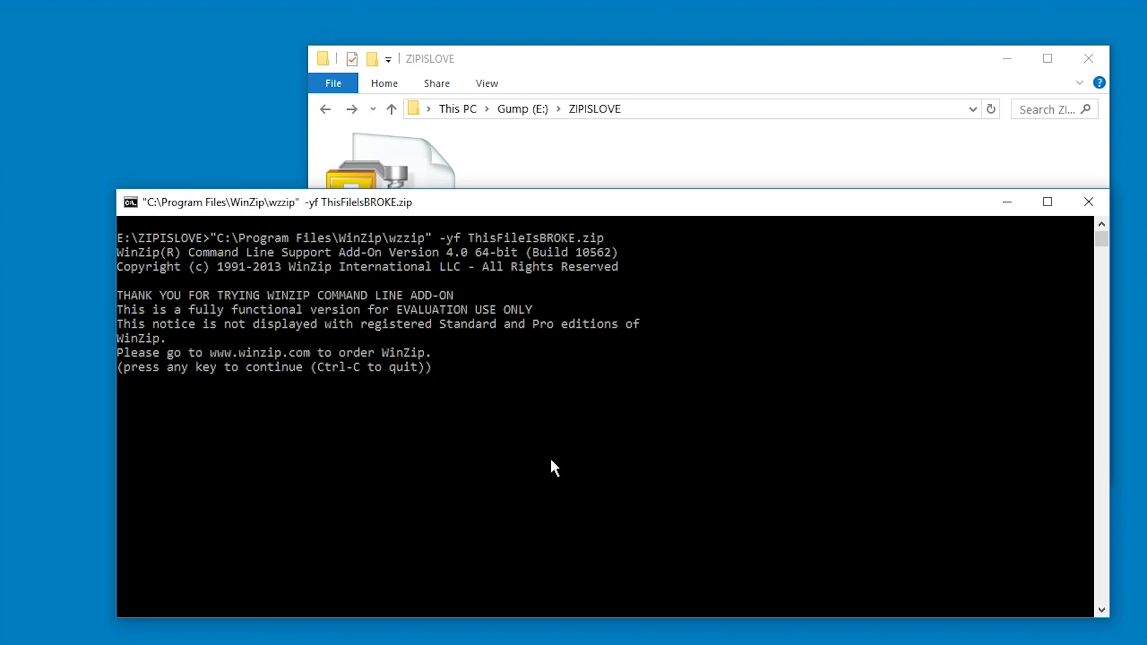
pyautogui.press('Return')
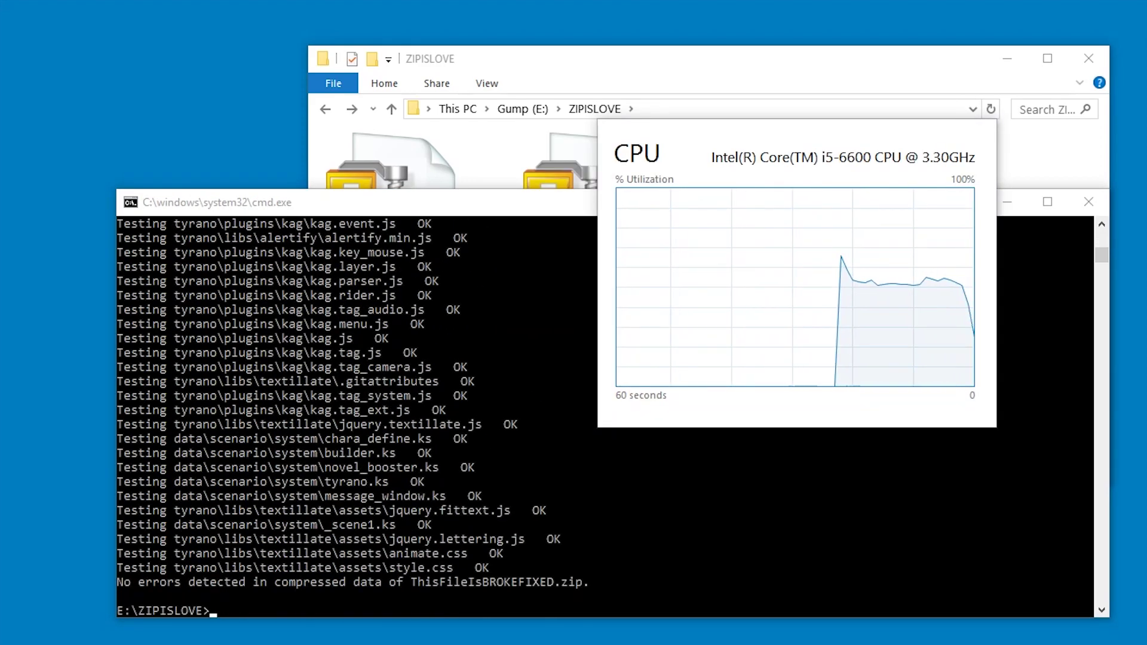
# Extract ThisFileIsBROKEFIXED.zip with 7-Zip into its own folder
pyautogui.click(624, 73)
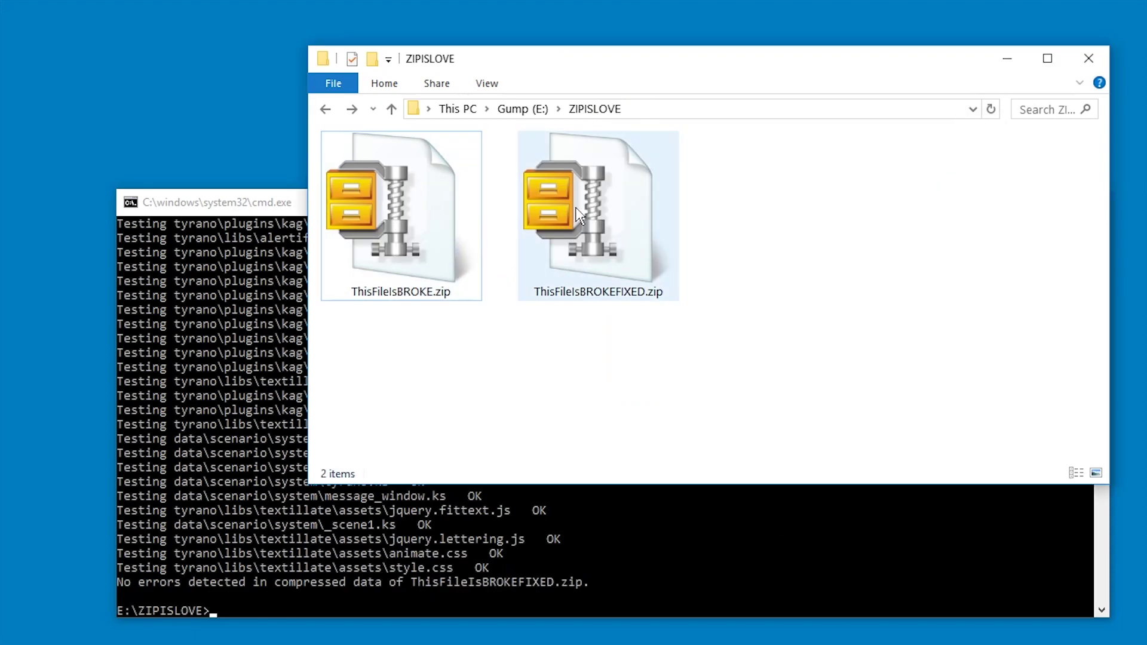
pyautogui.click(578, 231)
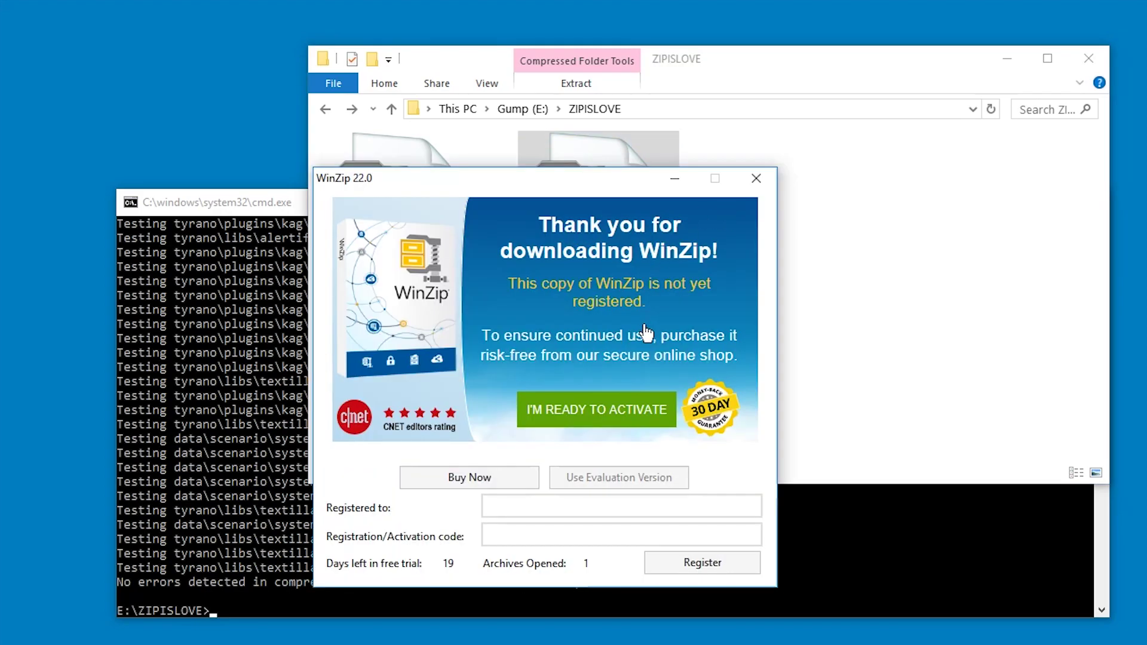
pyautogui.click(755, 179)
pyautogui.rightClick(610, 204)
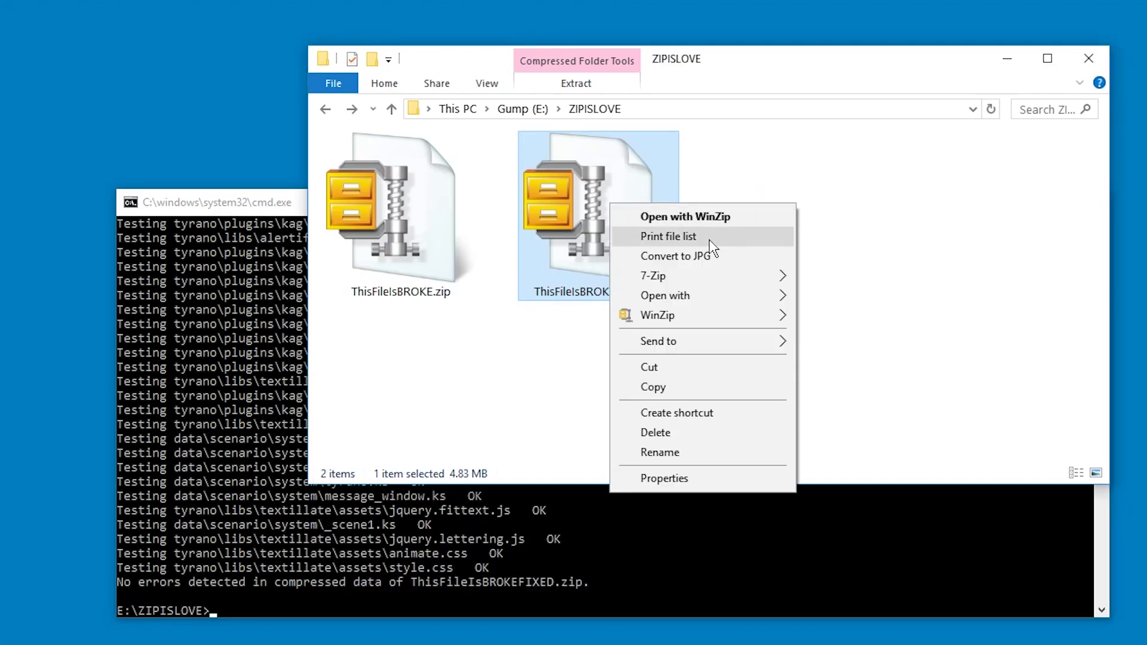
pyautogui.moveTo(787, 282)
pyautogui.click(902, 336)
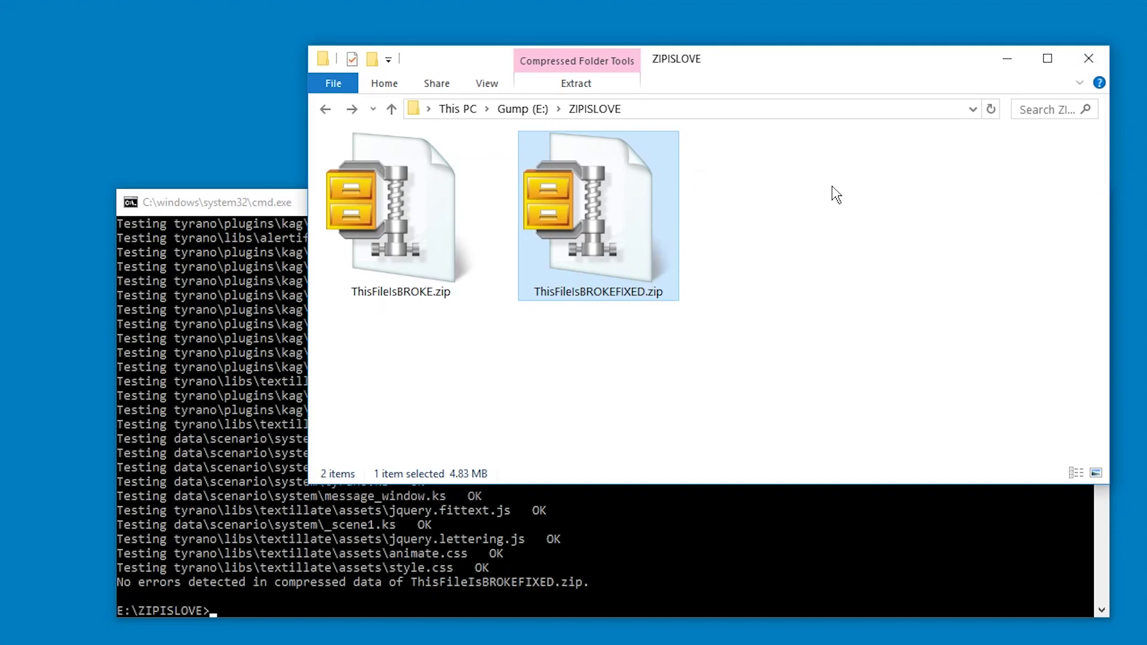
# Browse the extracted tyrano, data, bgm and bgimage folders, then return to ZIPISLOVE
pyautogui.doubleClick(463, 216)
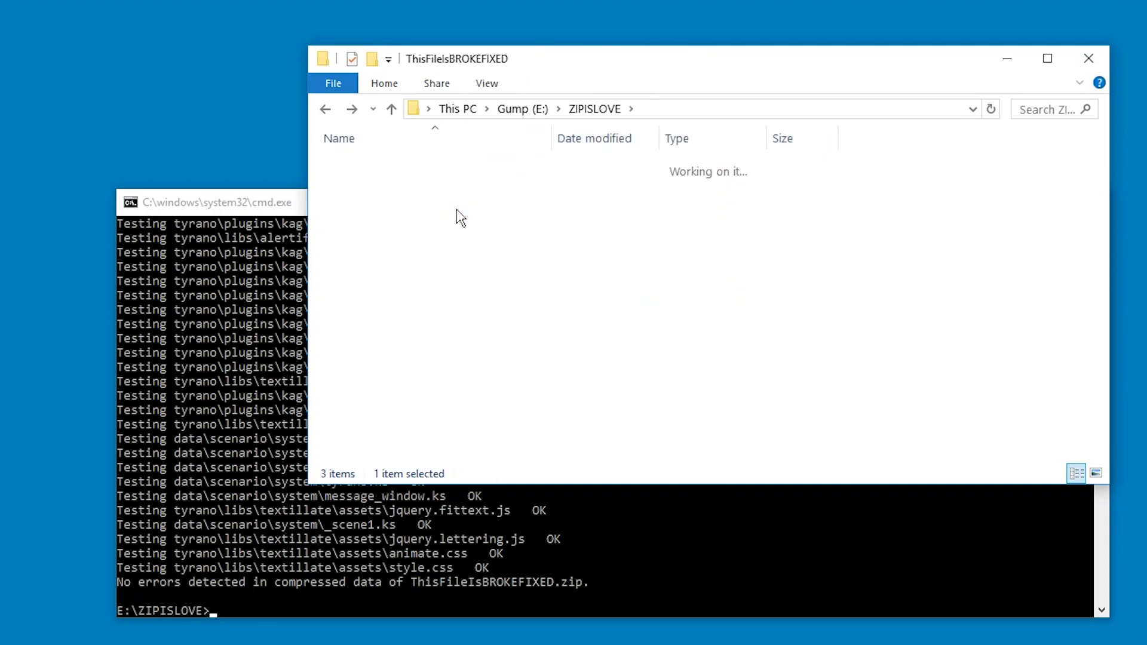
pyautogui.doubleClick(452, 188)
pyautogui.hotkey('alt', 'Left')
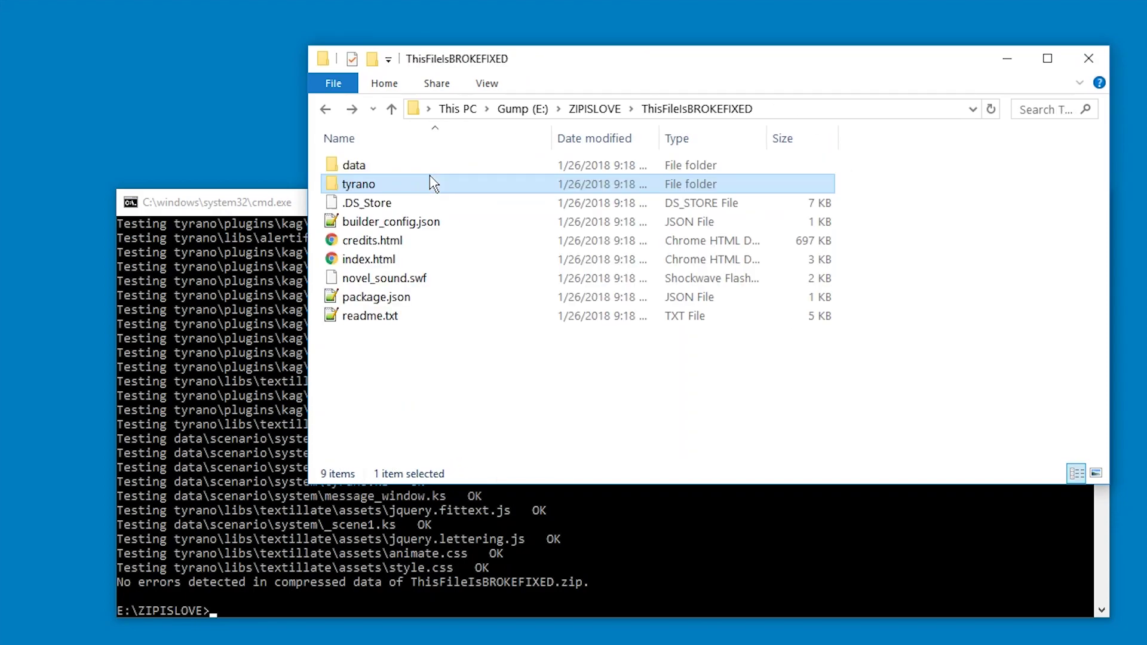
pyautogui.doubleClick(427, 169)
pyautogui.doubleClick(407, 184)
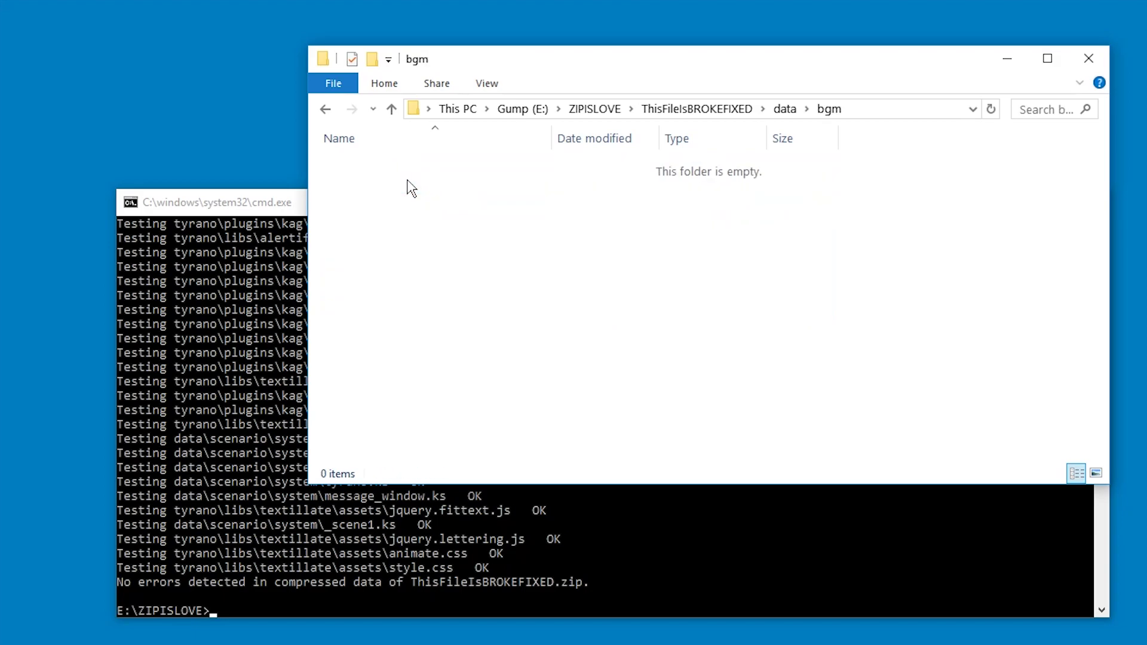
pyautogui.hotkey('alt', 'Left')
pyautogui.doubleClick(400, 166)
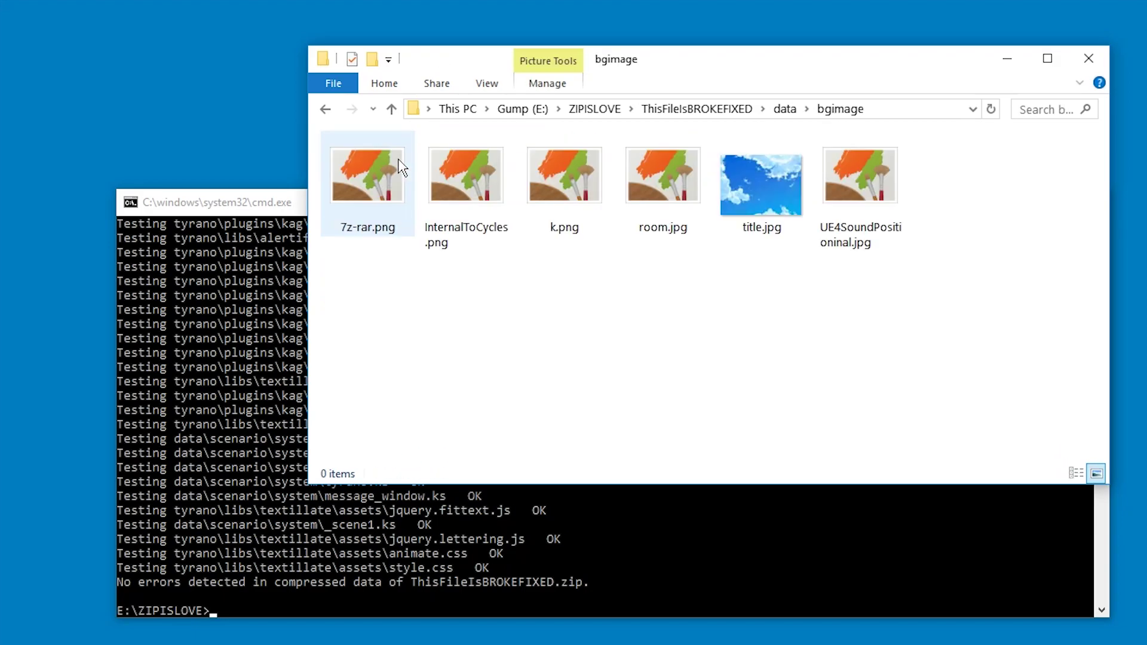
pyautogui.hotkey('alt', 'Left')
pyautogui.hotkey('alt', 'Left')
pyautogui.hotkey('alt', 'Left')
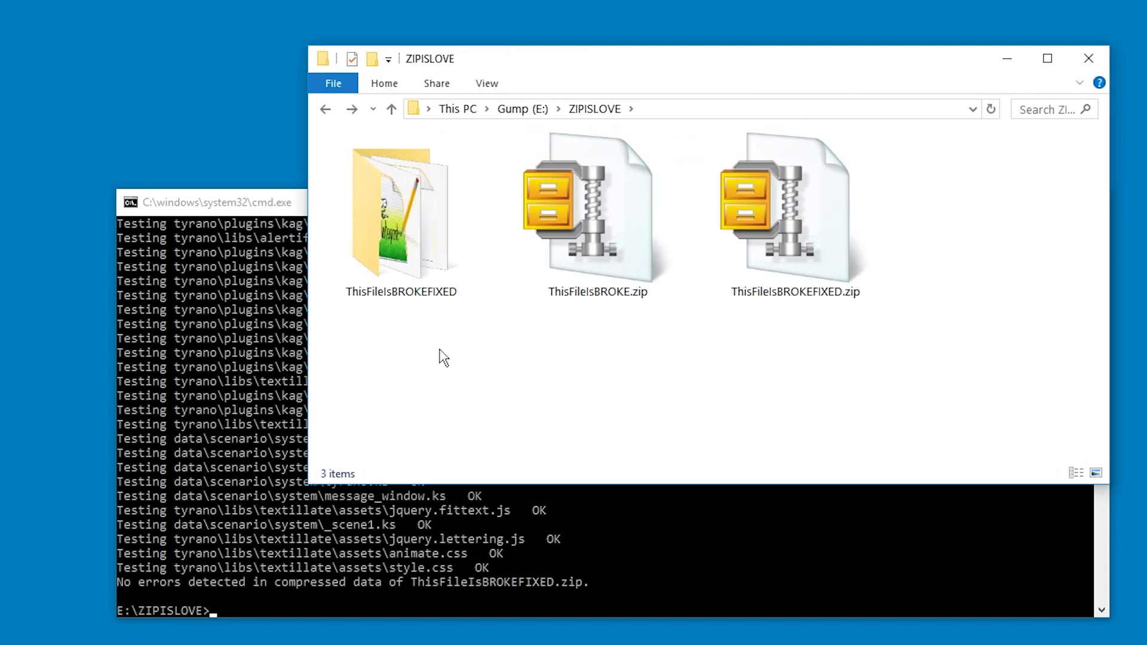
# Permanently delete the ThisFileIsBROKEFIXED folder and zip, then close the Command Prompt
pyautogui.keyDown('ctrl'); pyautogui.click(866, 216); pyautogui.keyUp('ctrl')
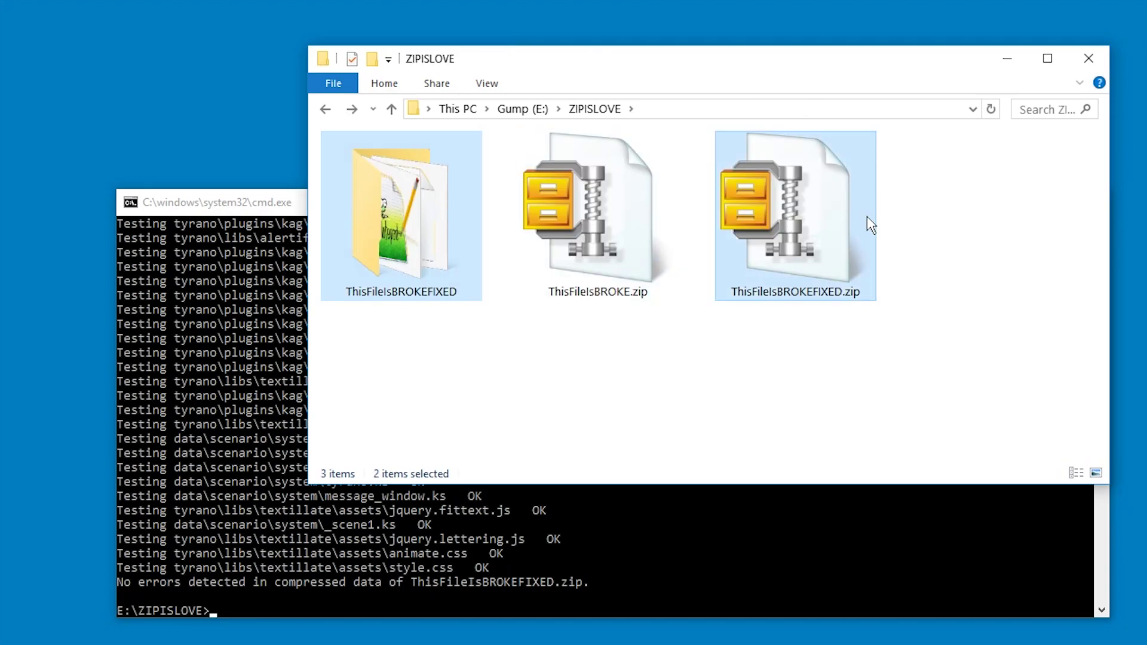
pyautogui.hotkey('shift', 'Delete')
pyautogui.press('Return')
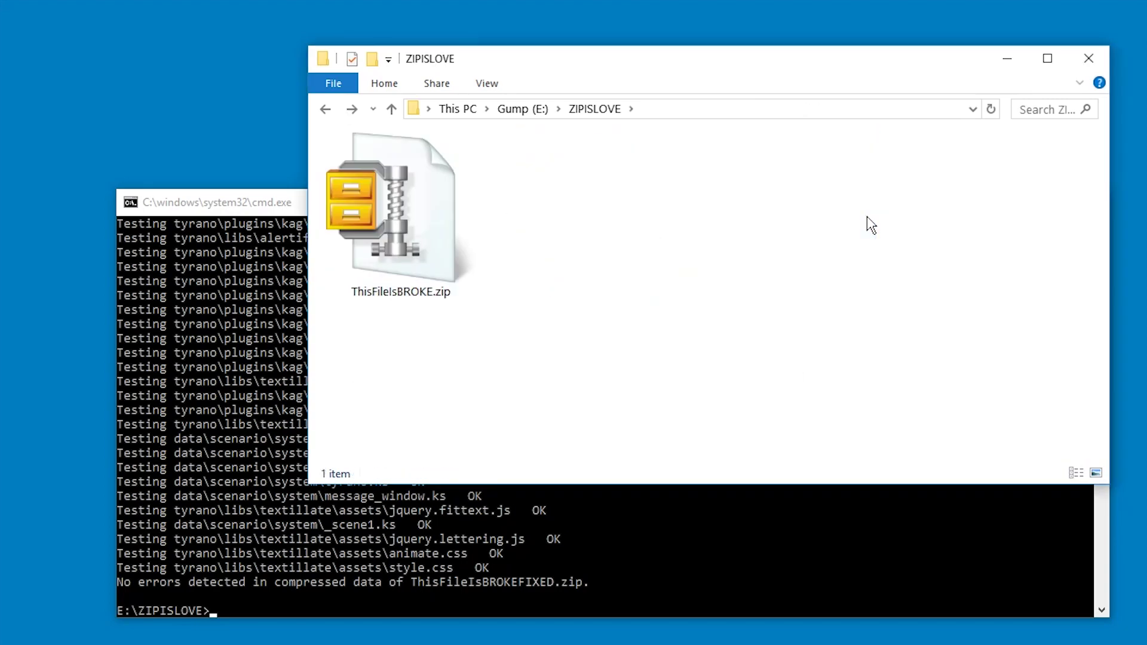
pyautogui.click(176, 304)
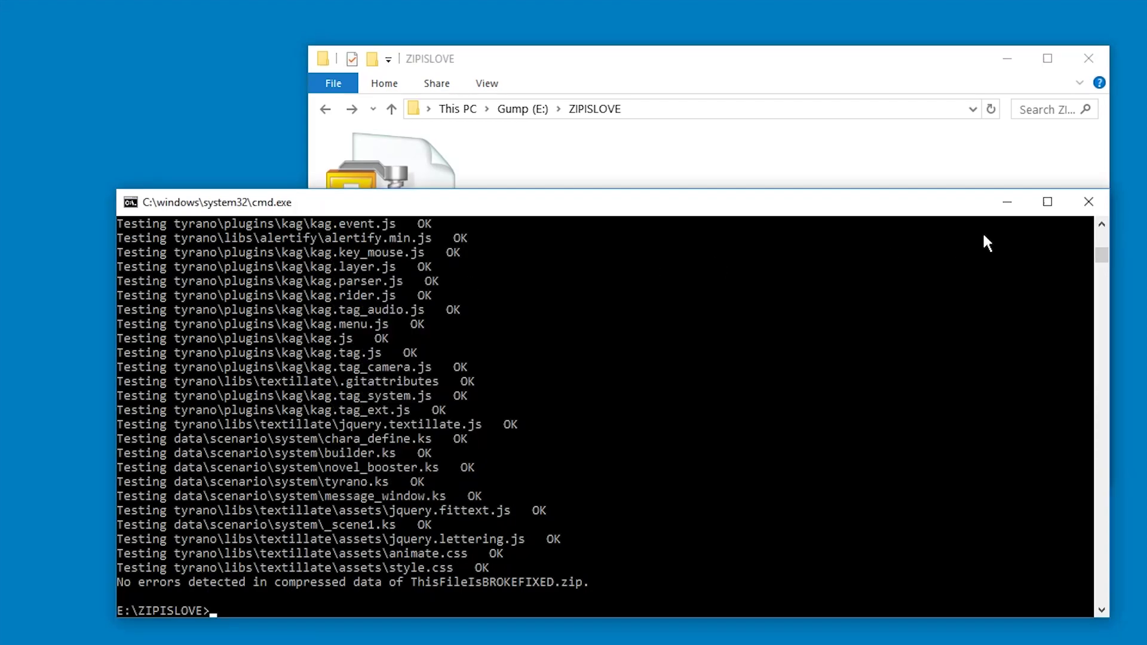
pyautogui.click(1087, 202)
# Copy ZFX.exe to the desktop and launch Zip2Fix
pyautogui.click(449, 590)
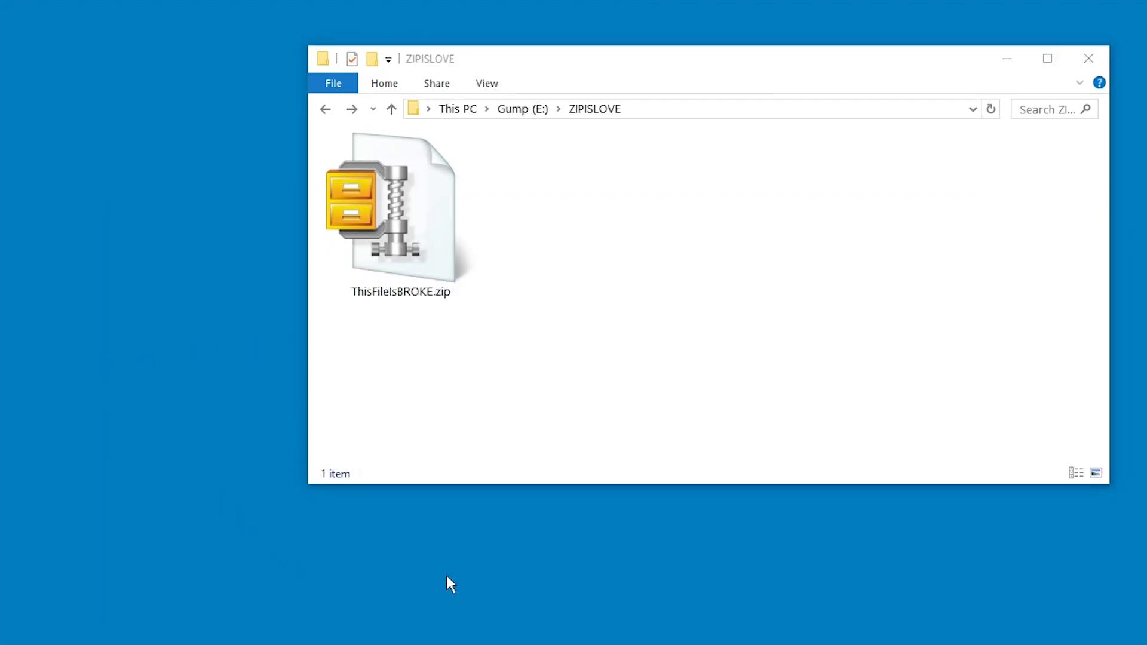
pyautogui.moveTo(869, 609); pyautogui.dragTo(86, 123)
pyautogui.doubleClick(40, 119)
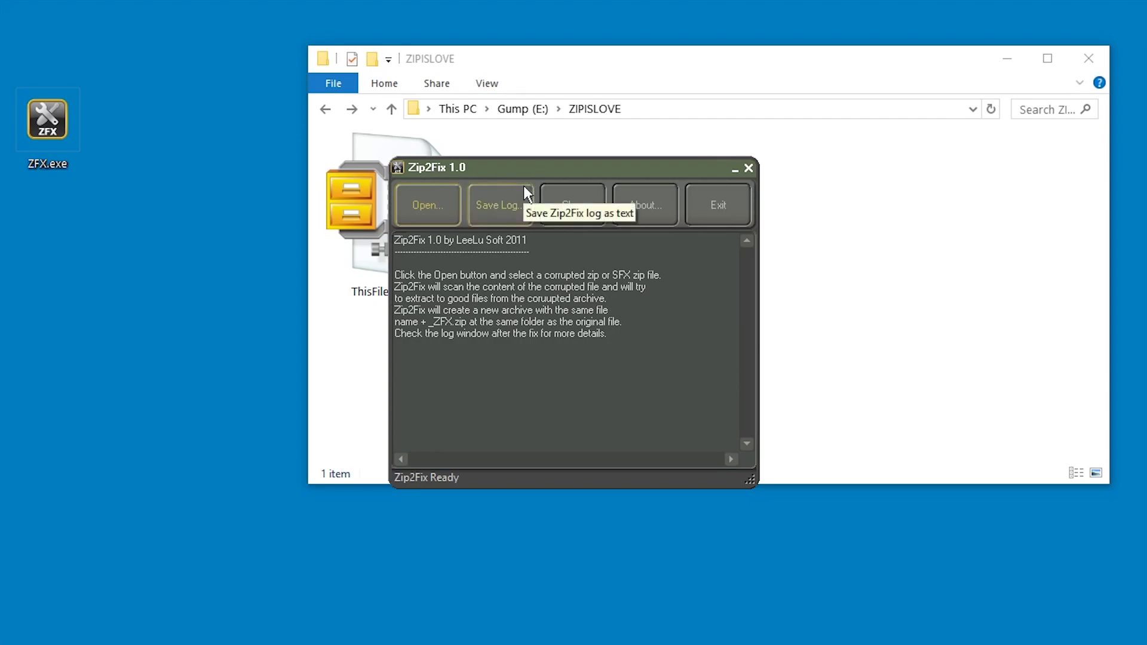
# Have Zip2Fix repair ThisFileIsBROKE.zip, recovering 121 of 137 files
pyautogui.moveTo(521, 168); pyautogui.dragTo(631, 159)
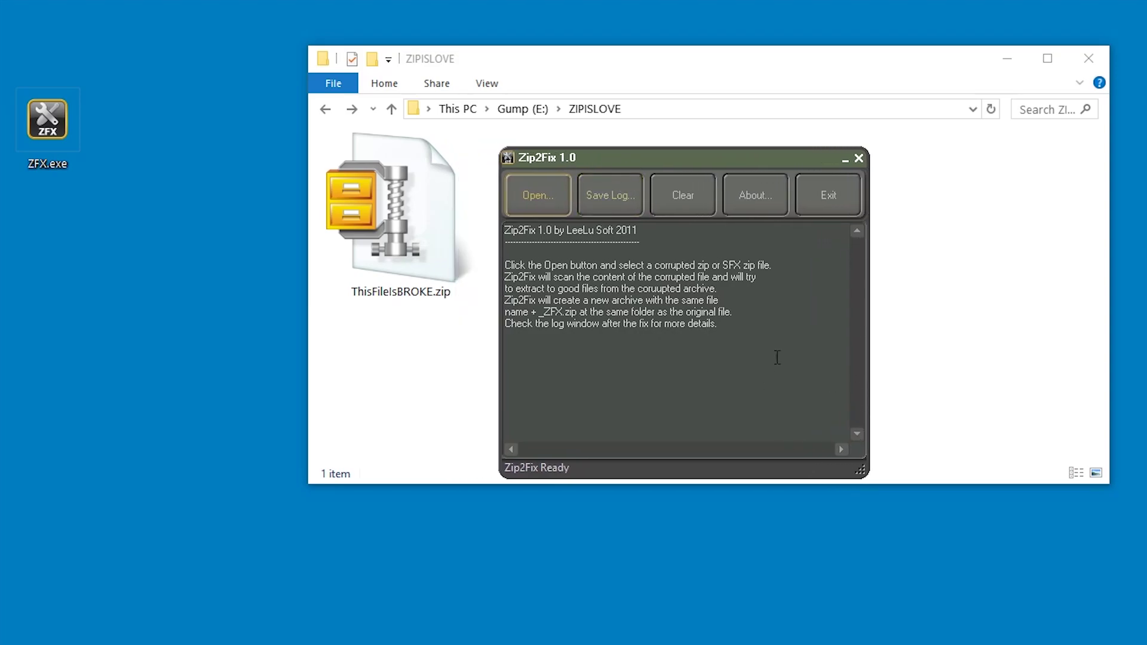
pyautogui.click(530, 201)
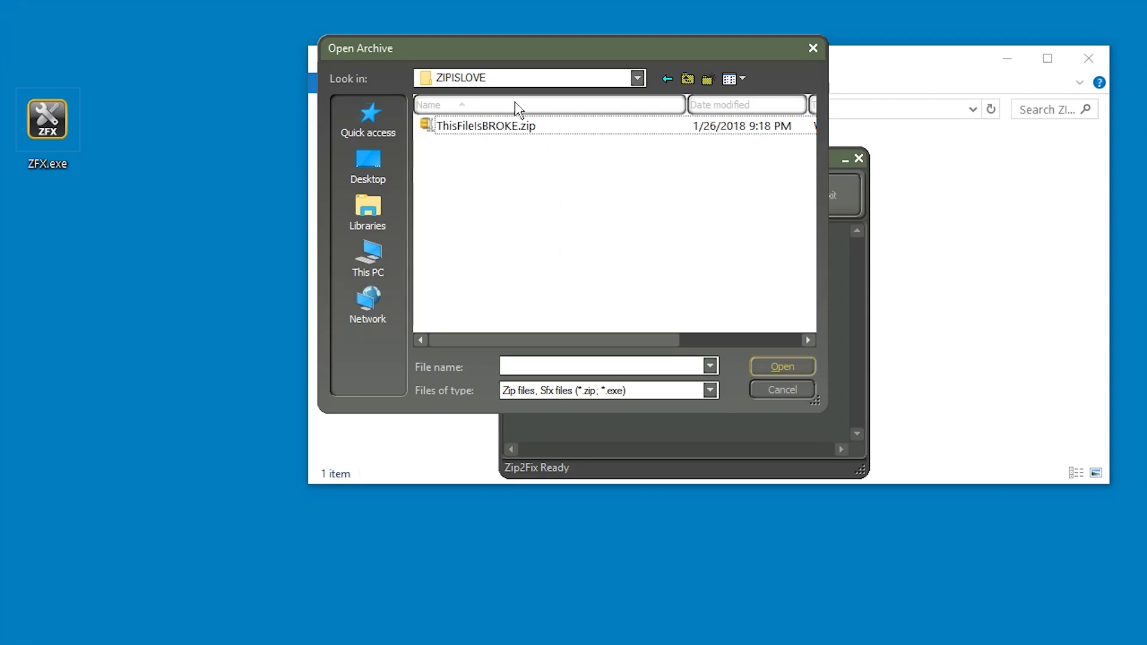
pyautogui.doubleClick(509, 129)
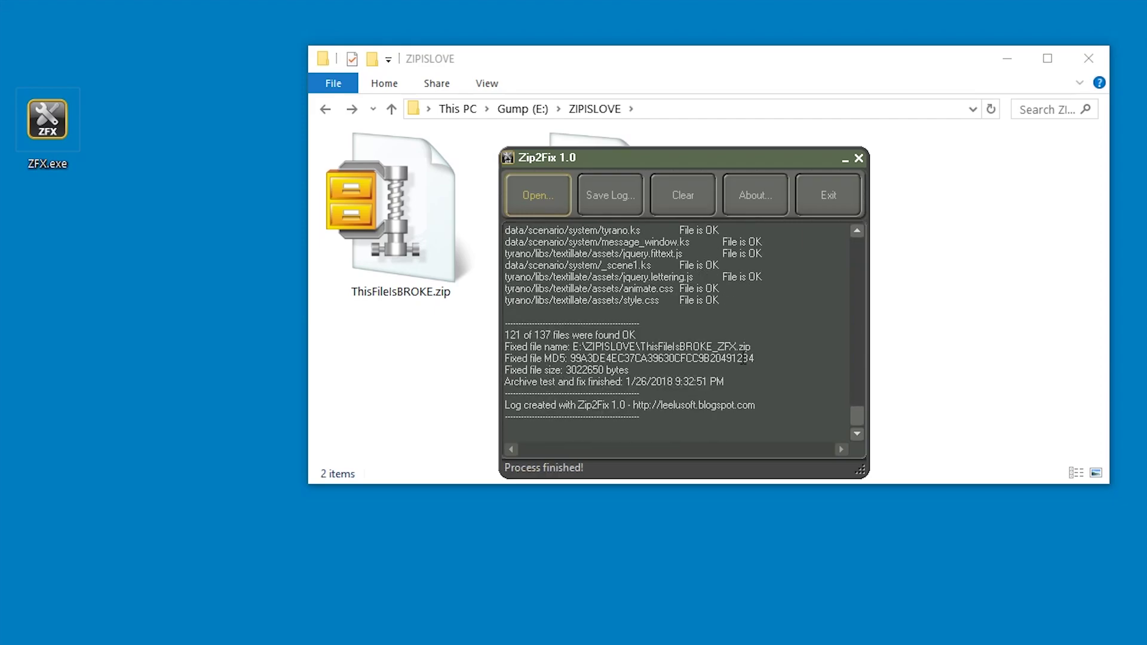
# Close Zip2Fix and extract ThisFileIsBROKE_ZFX.zip with 7-Zip into its own folder
pyautogui.hotkey('alt', 'F4')
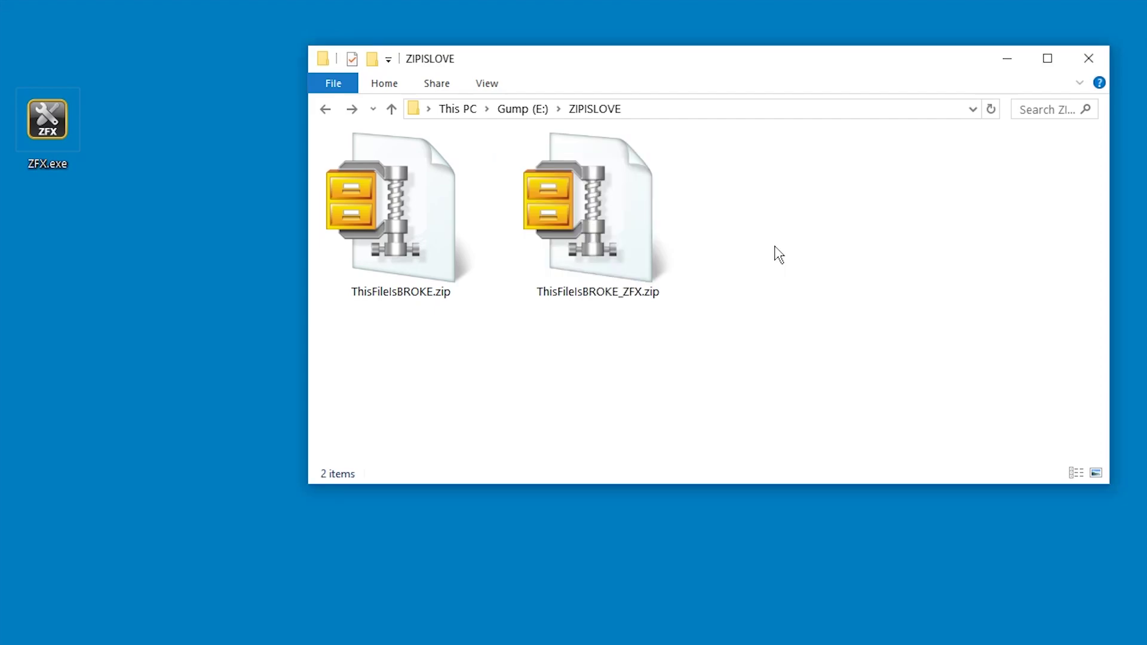
pyautogui.click(636, 230)
pyautogui.doubleClick(636, 229)
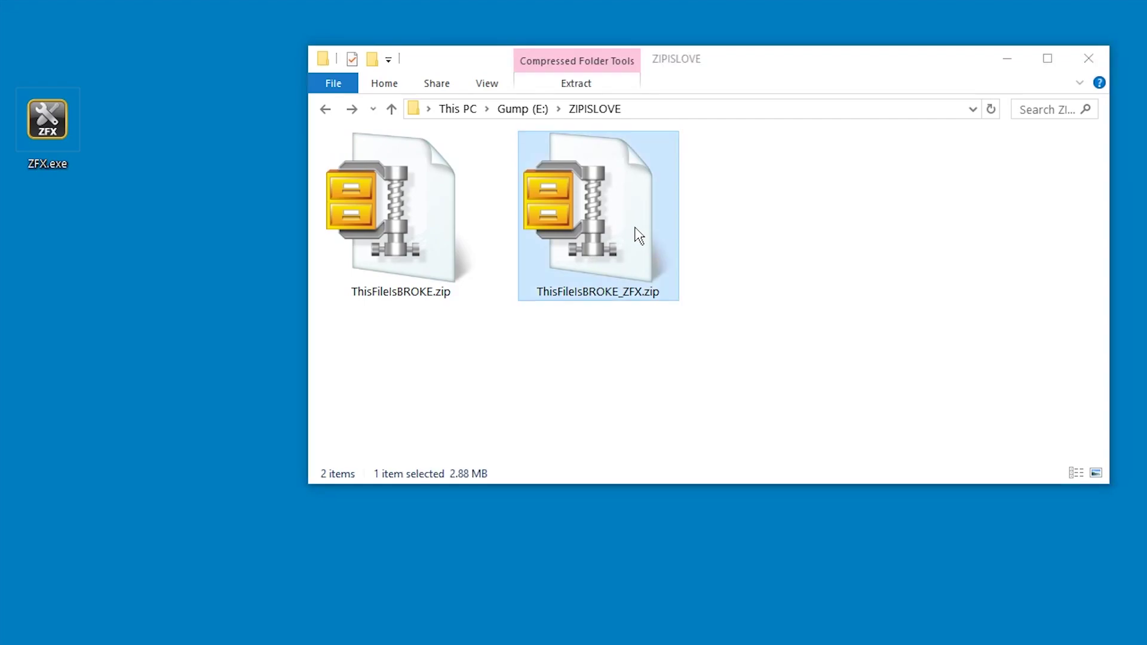
pyautogui.click(592, 15)
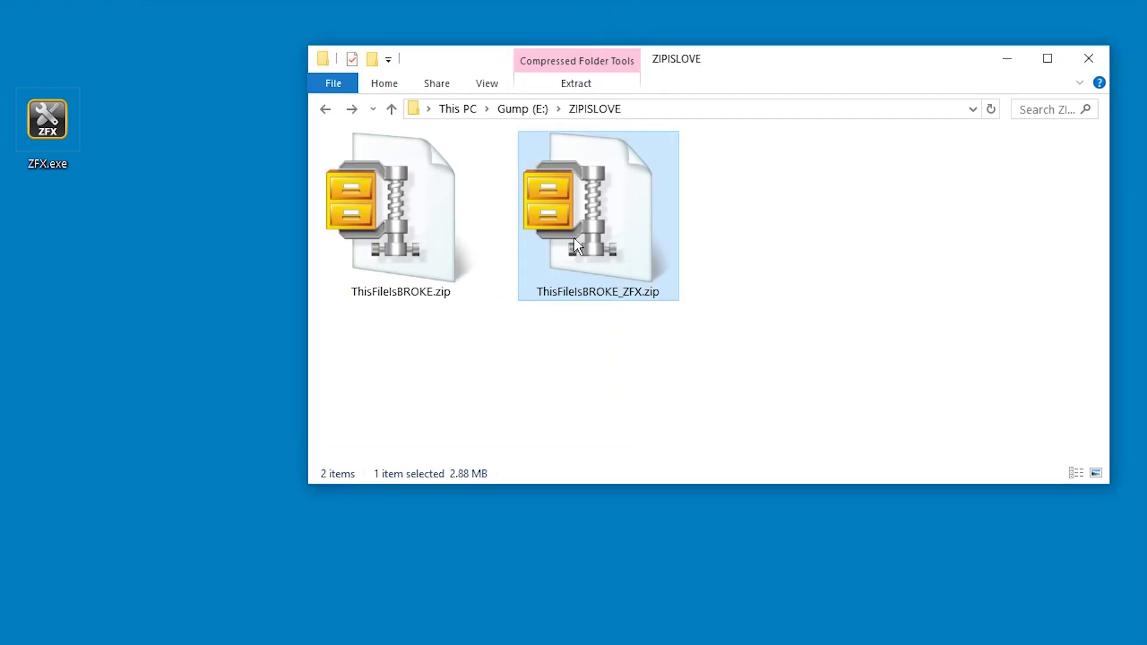
pyautogui.rightClick(573, 239)
pyautogui.moveTo(725, 315)
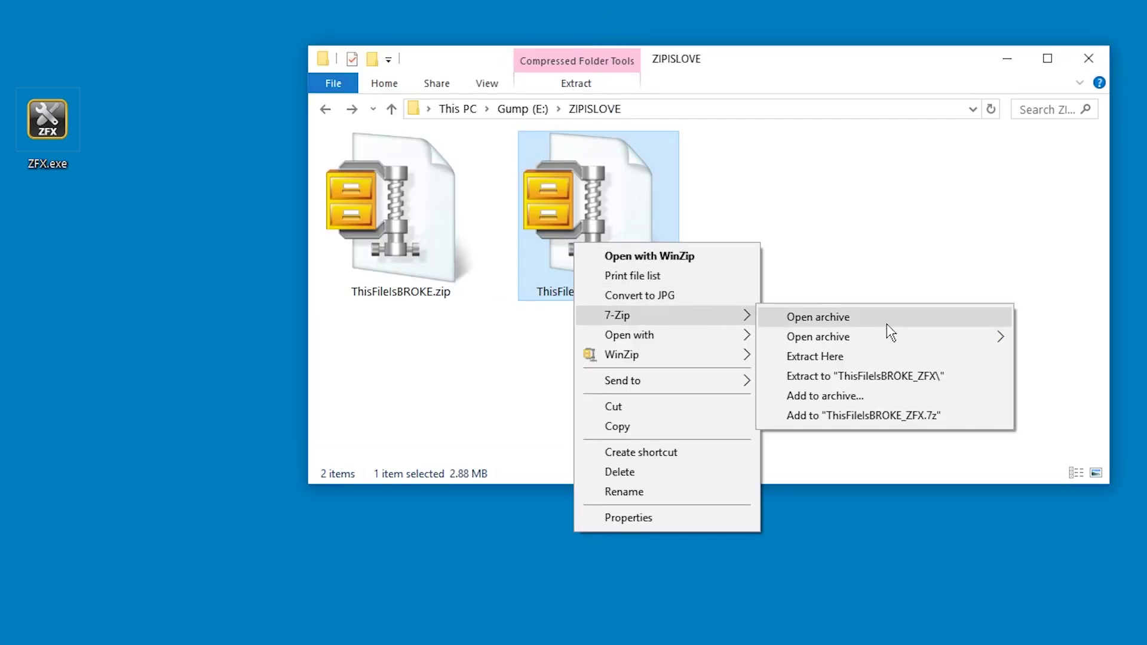
pyautogui.click(897, 373)
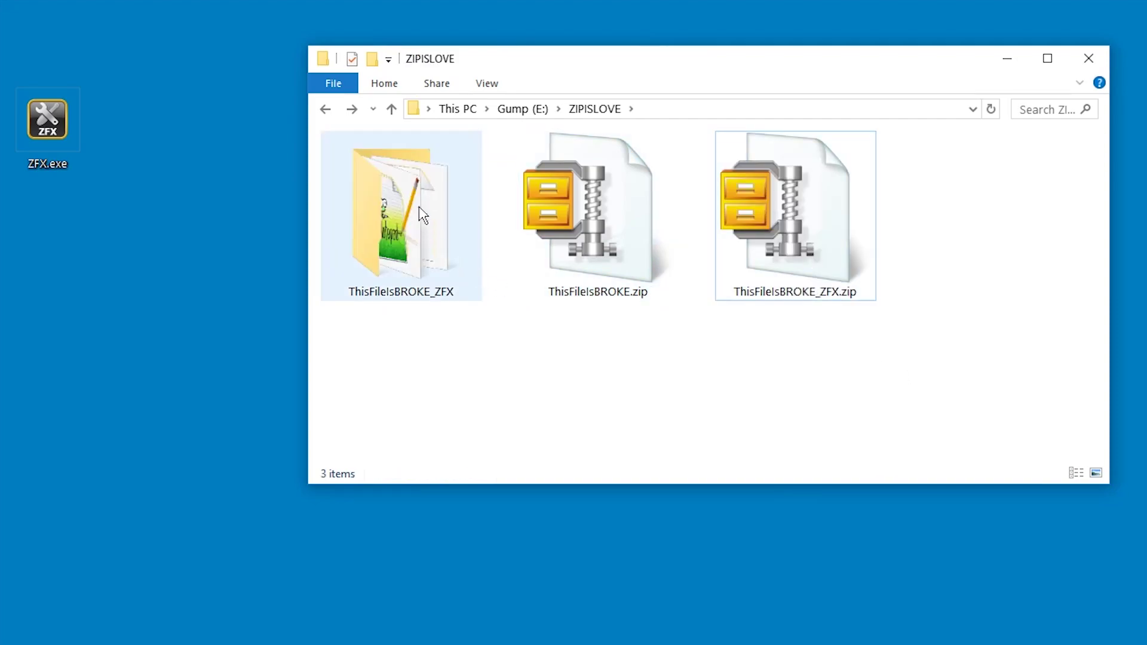
# Check the recovered tyrano images folder shows thumbnails, then return to ZIPISLOVE
pyautogui.doubleClick(418, 206)
pyautogui.doubleClick(374, 184)
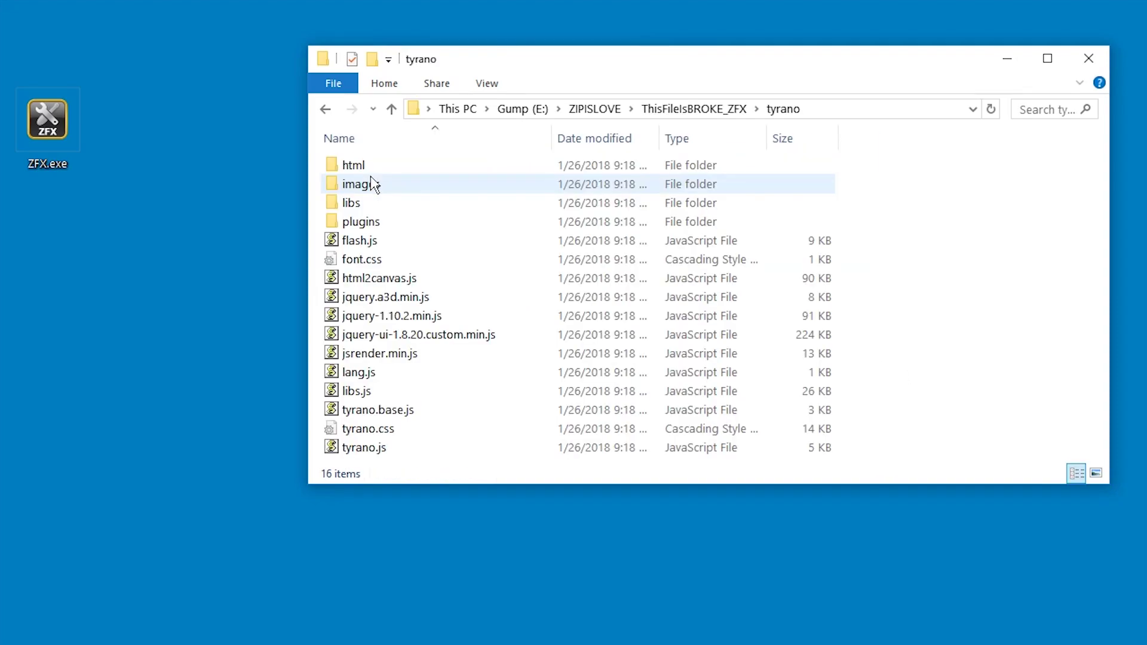
pyautogui.doubleClick(370, 183)
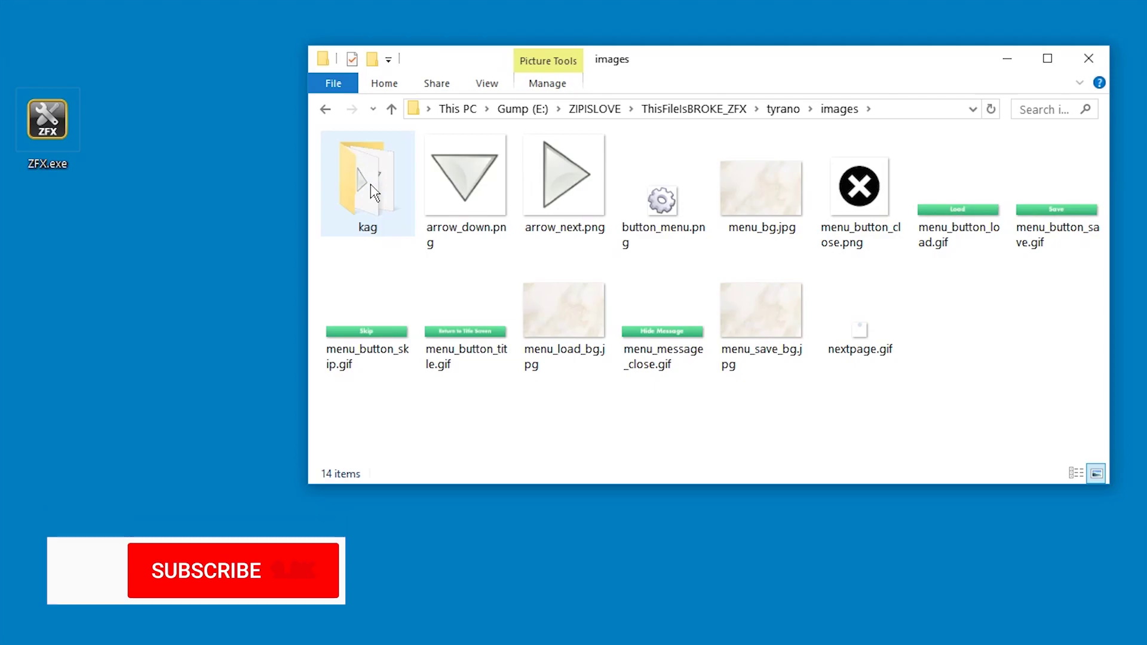
pyautogui.press('BackSpace')
pyautogui.press('BackSpace')
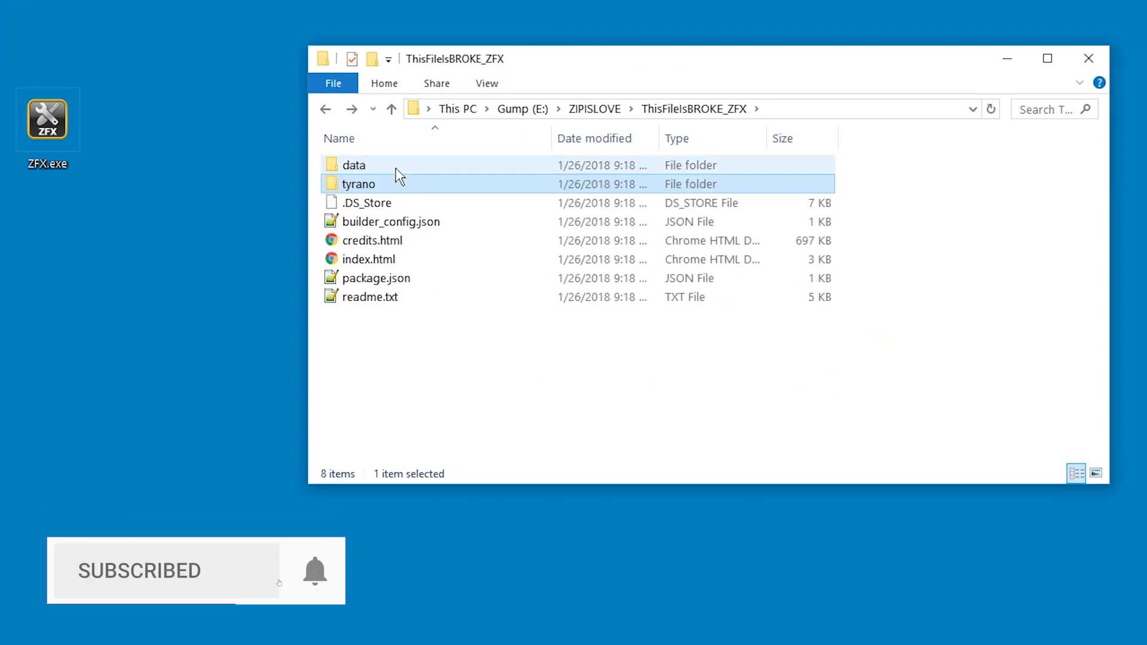
pyautogui.press('BackSpace')
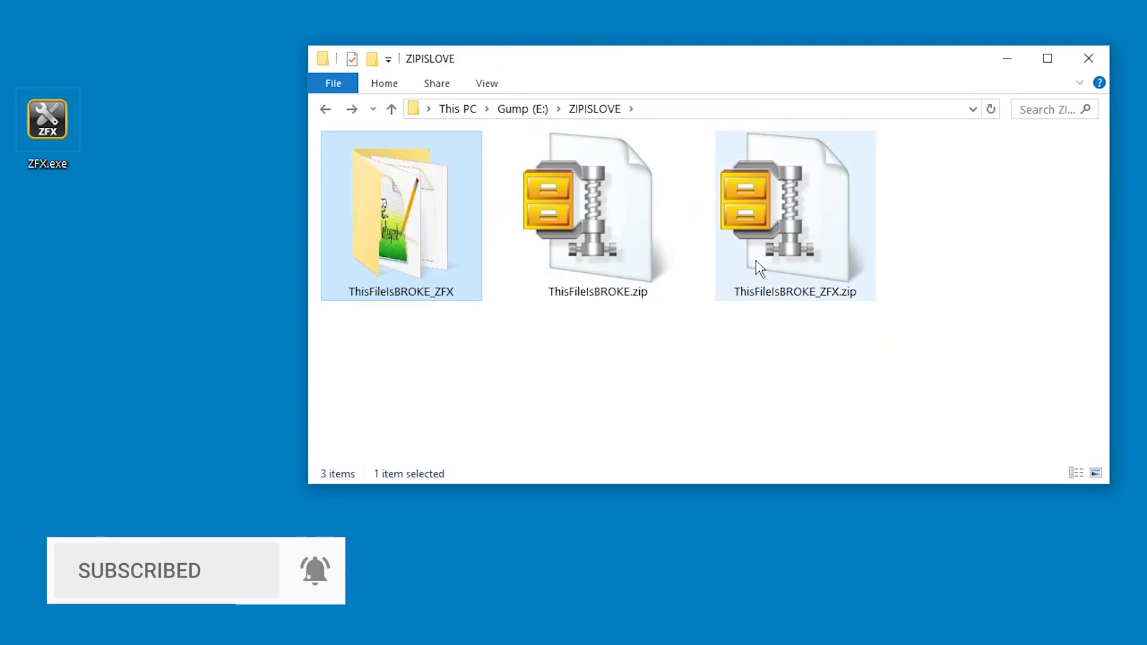
# Relaunch Zip2Fix 1.0 from ZFX.exe on the desktop
pyautogui.doubleClick(37, 128)
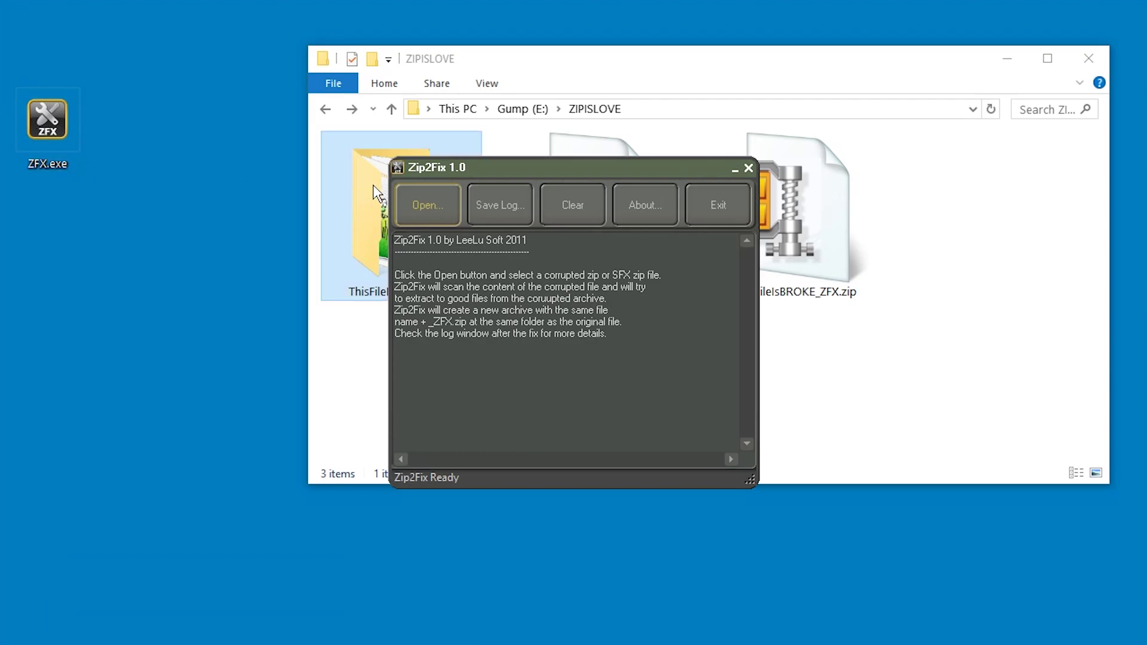